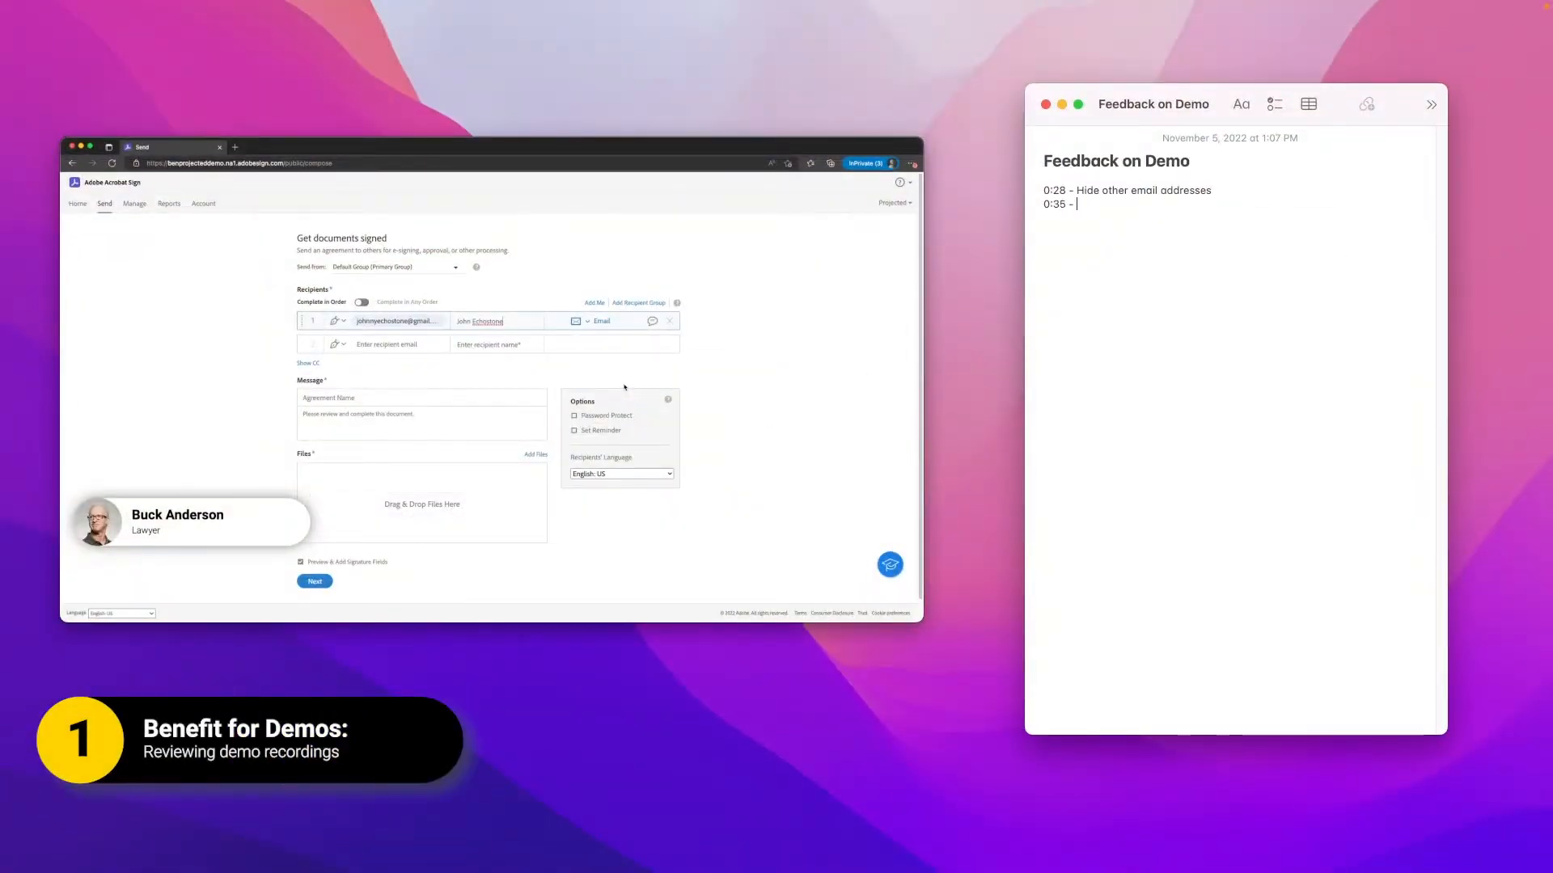
Step: Complete the 0:35 entry in the Feedback on Demo note with text ending in "address"
type("address")
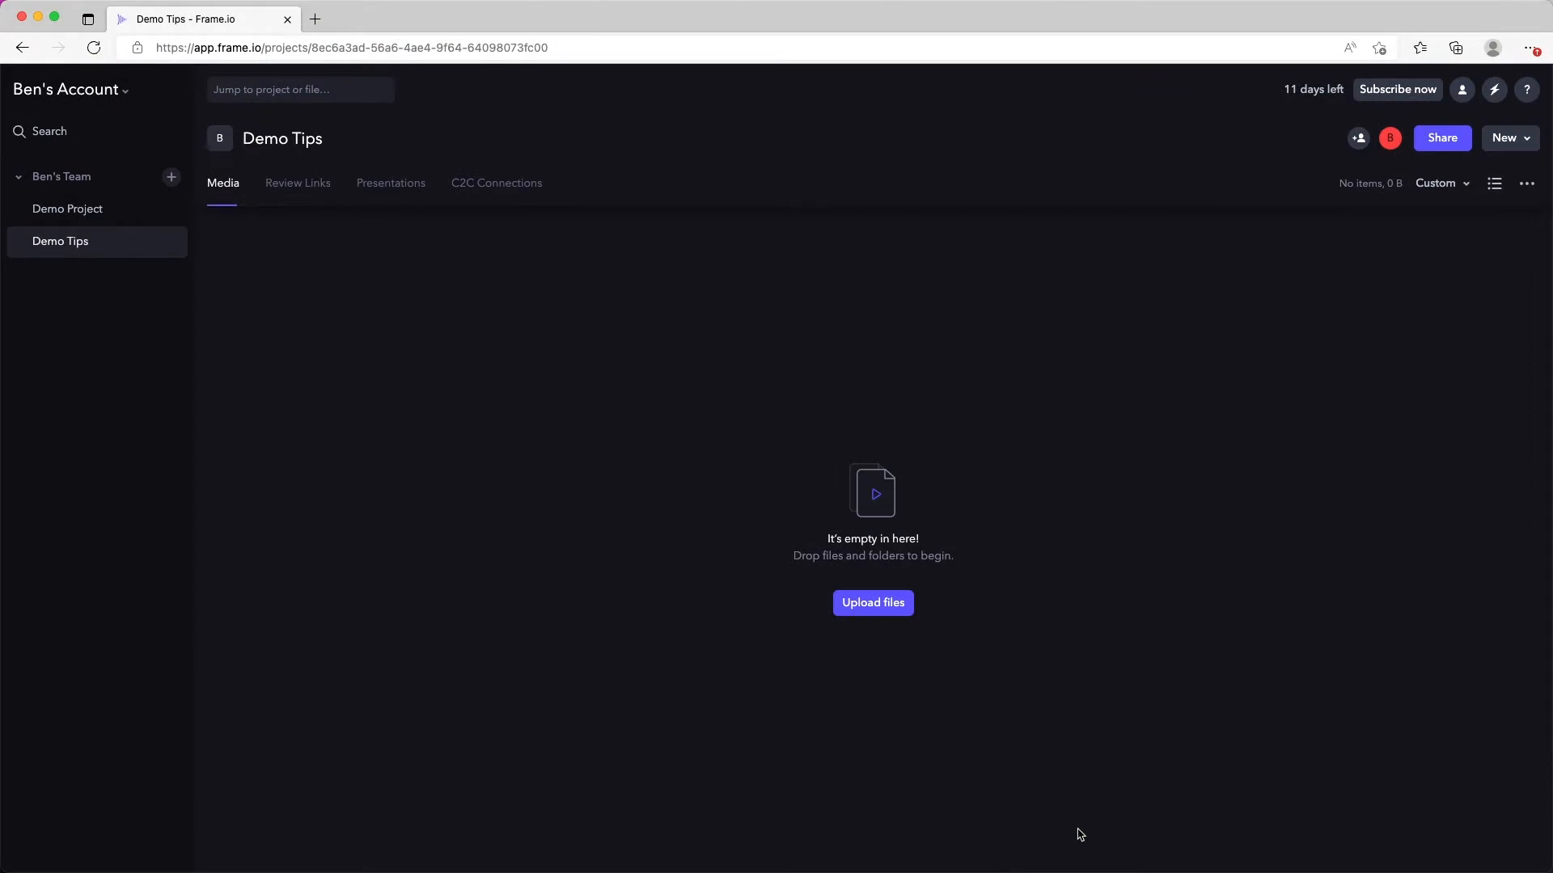
left_click_drag(529, 544, 528, 544)
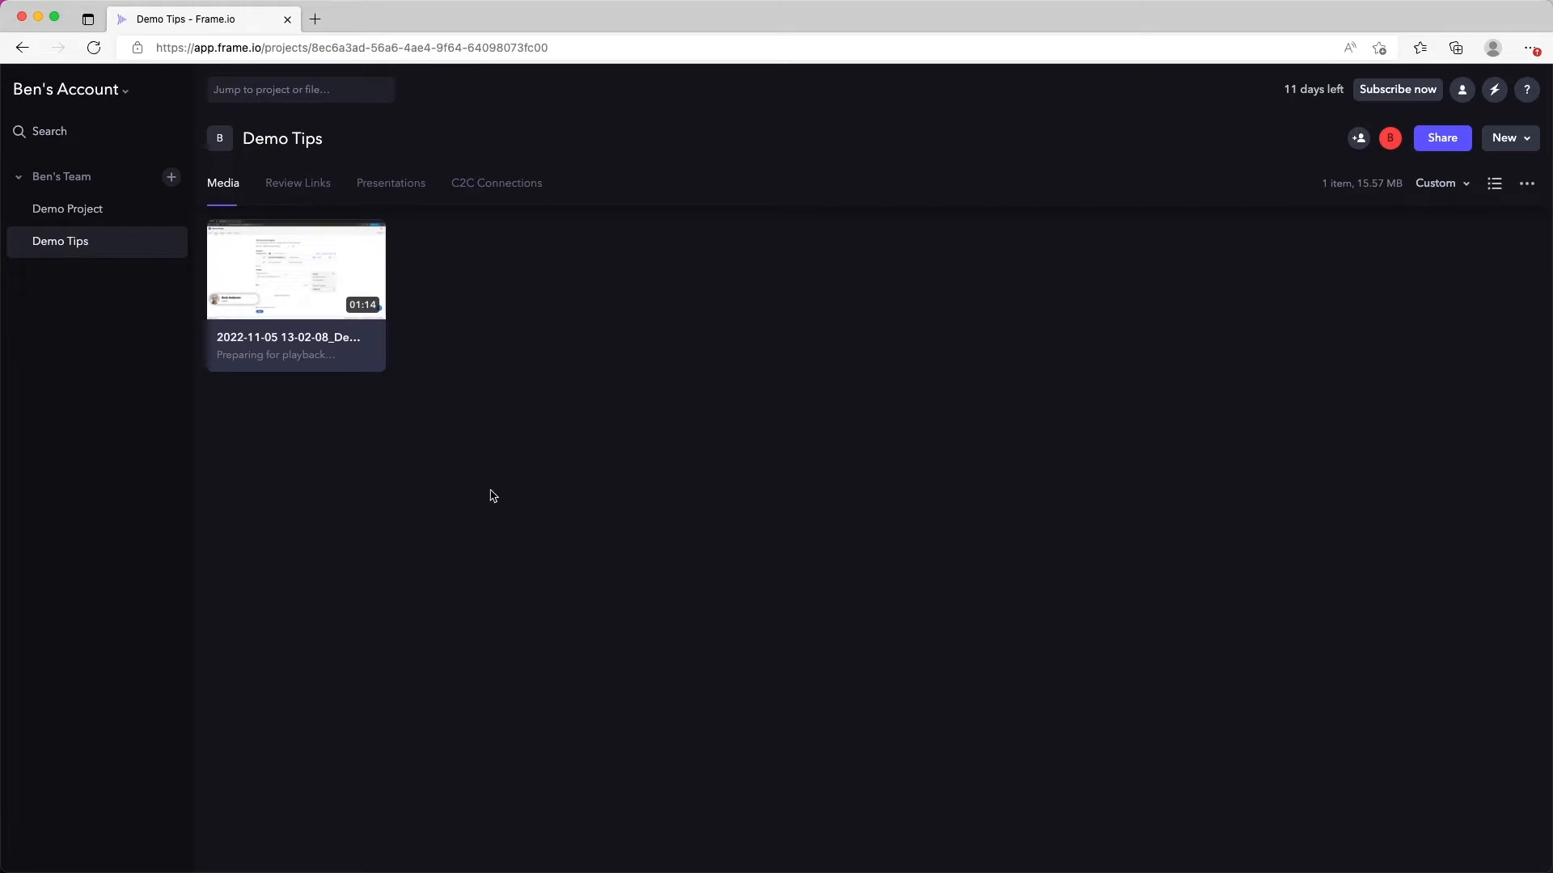
left_click(267, 283)
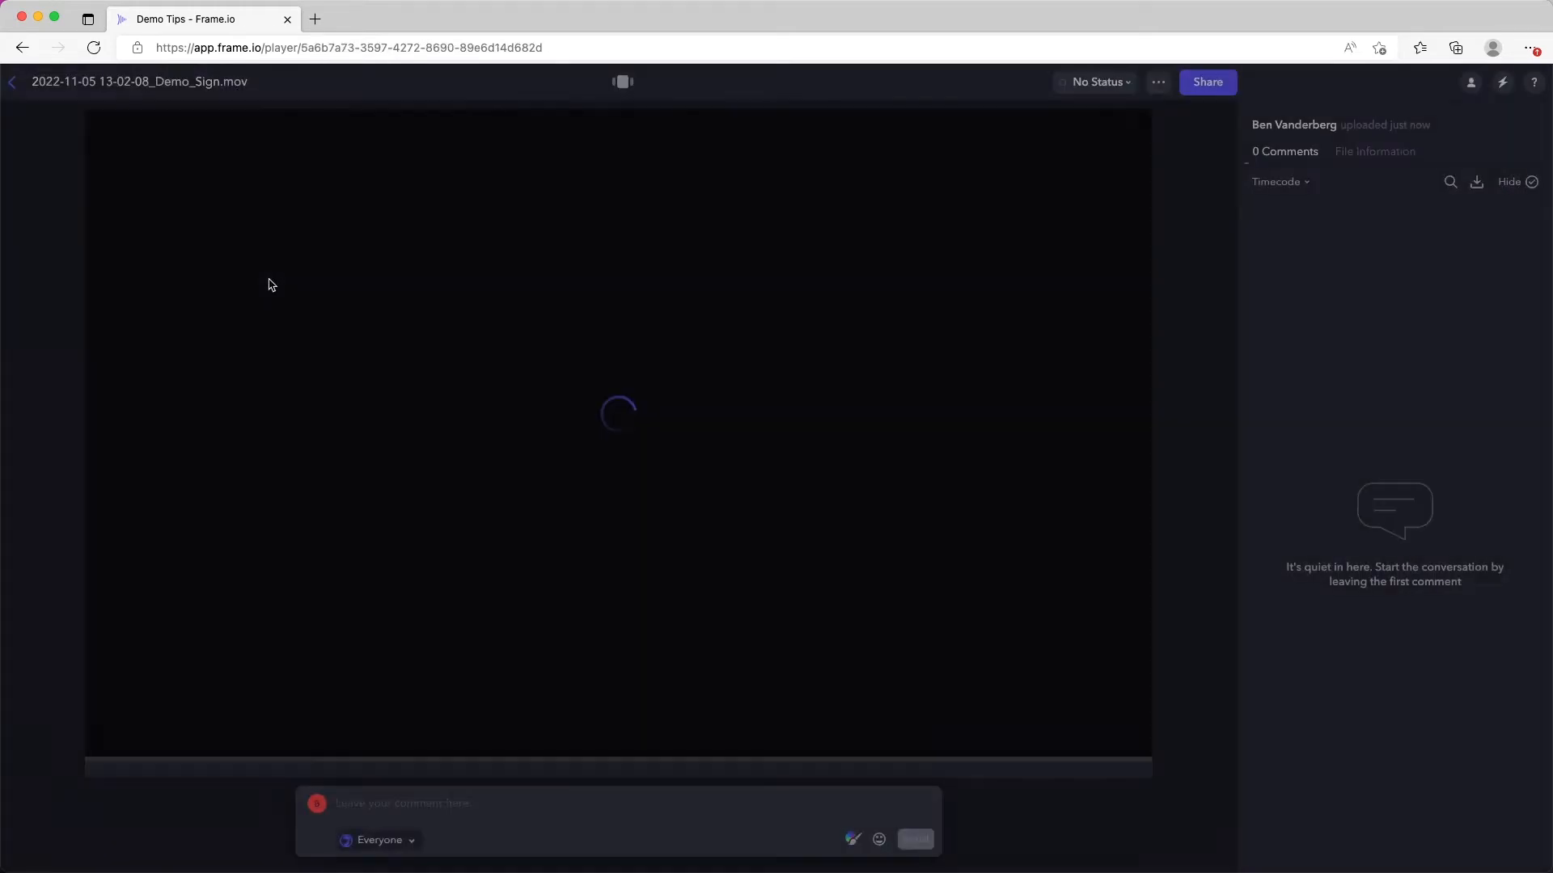
Step: Play the demo video, skip ahead to about the half-minute mark and pause it at 00:34
left_click(101, 752)
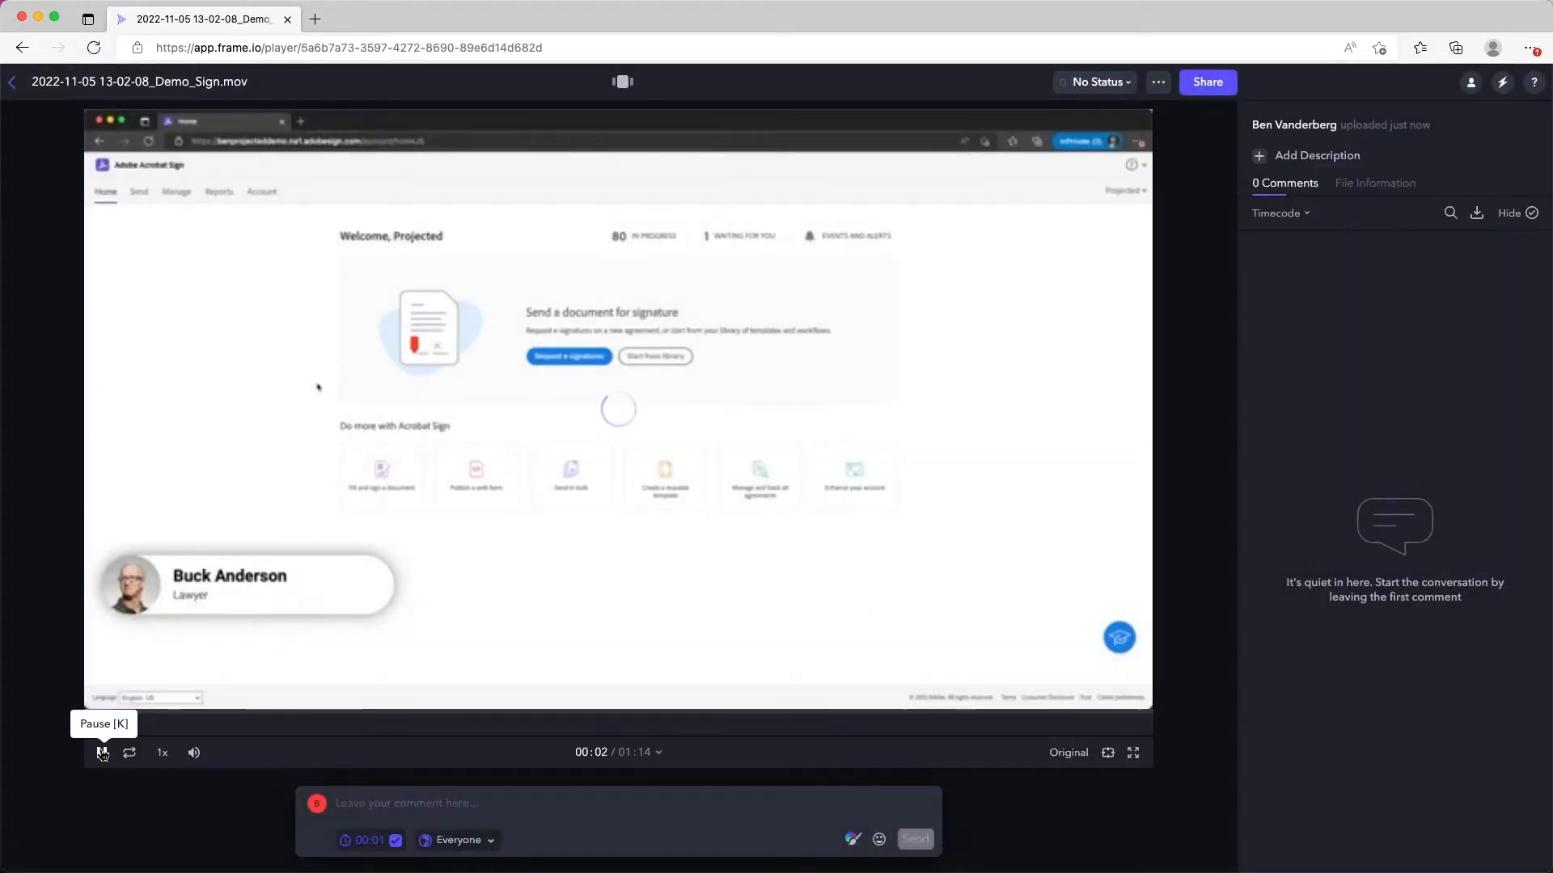
left_click(509, 714)
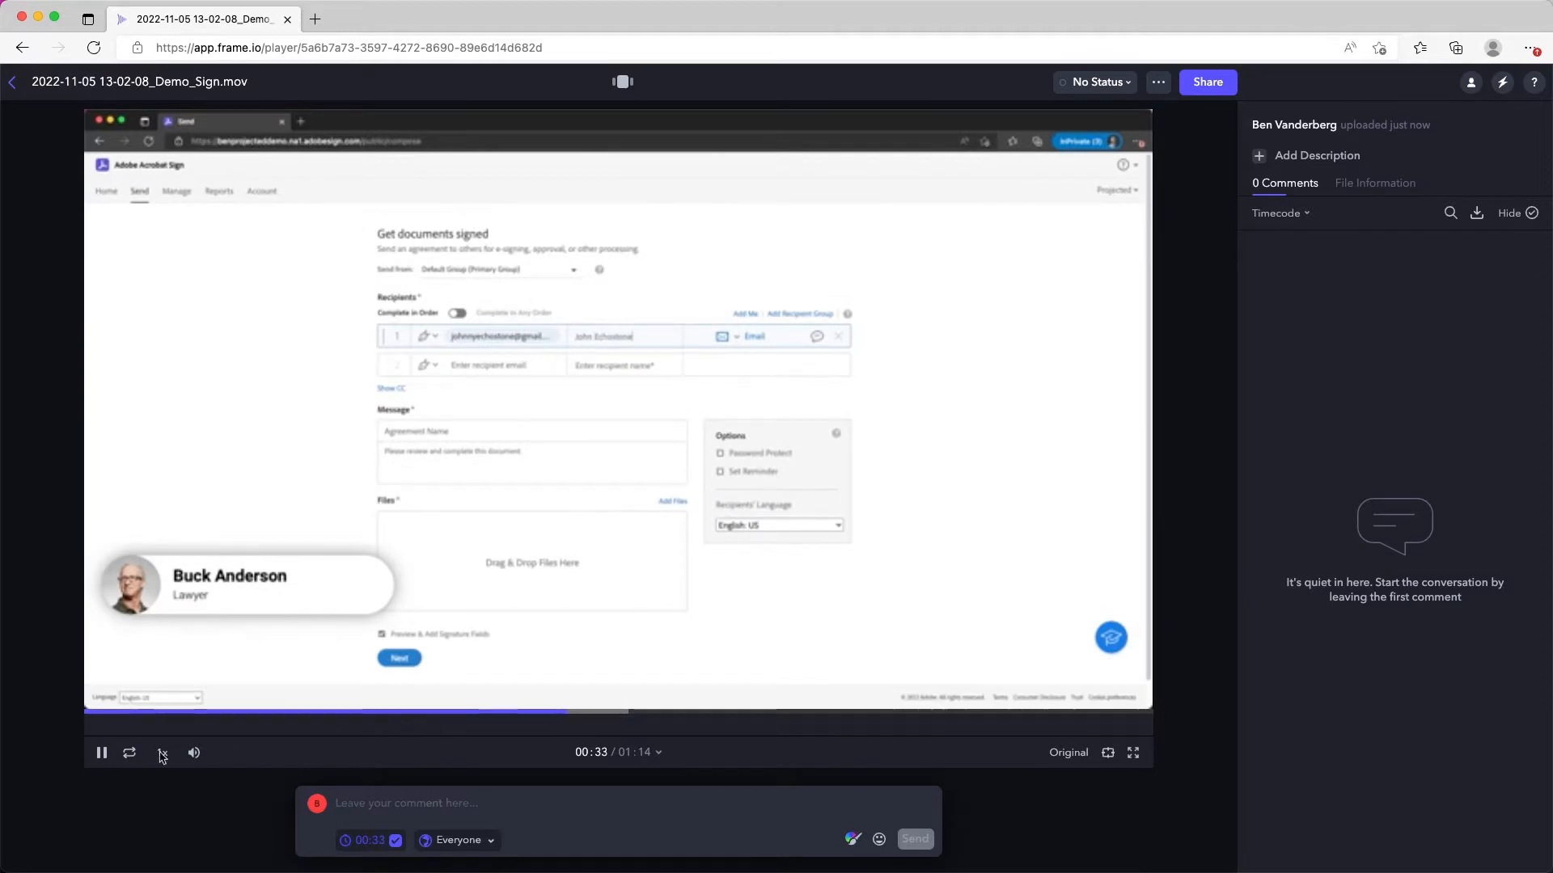
left_click(101, 753)
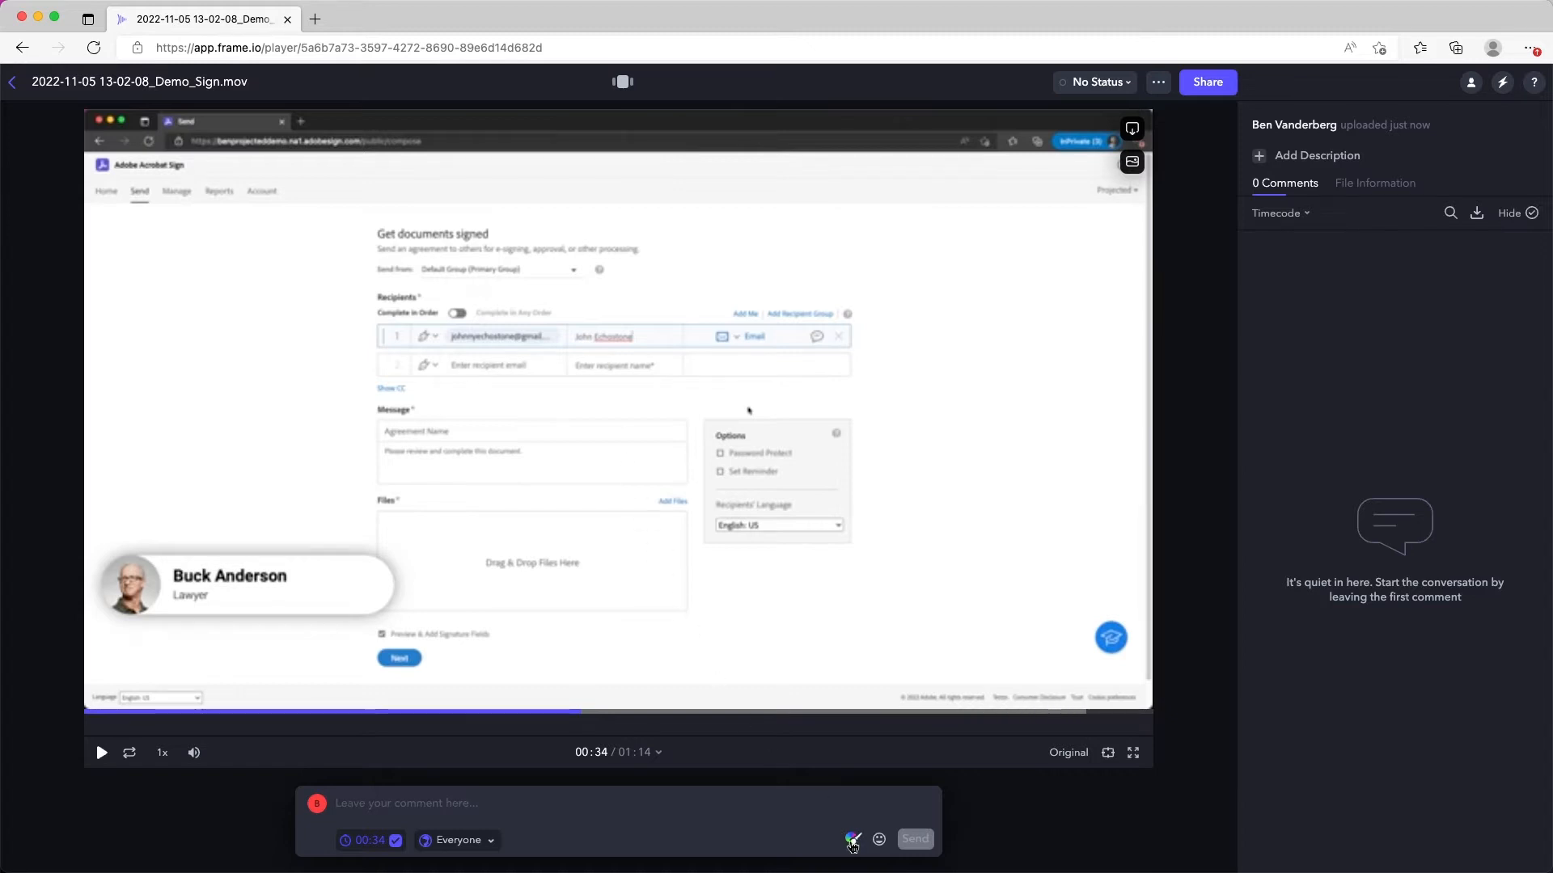
Step: Draw a red rectangle annotation around the recipient name in the first row of the paused frame
left_click(852, 841)
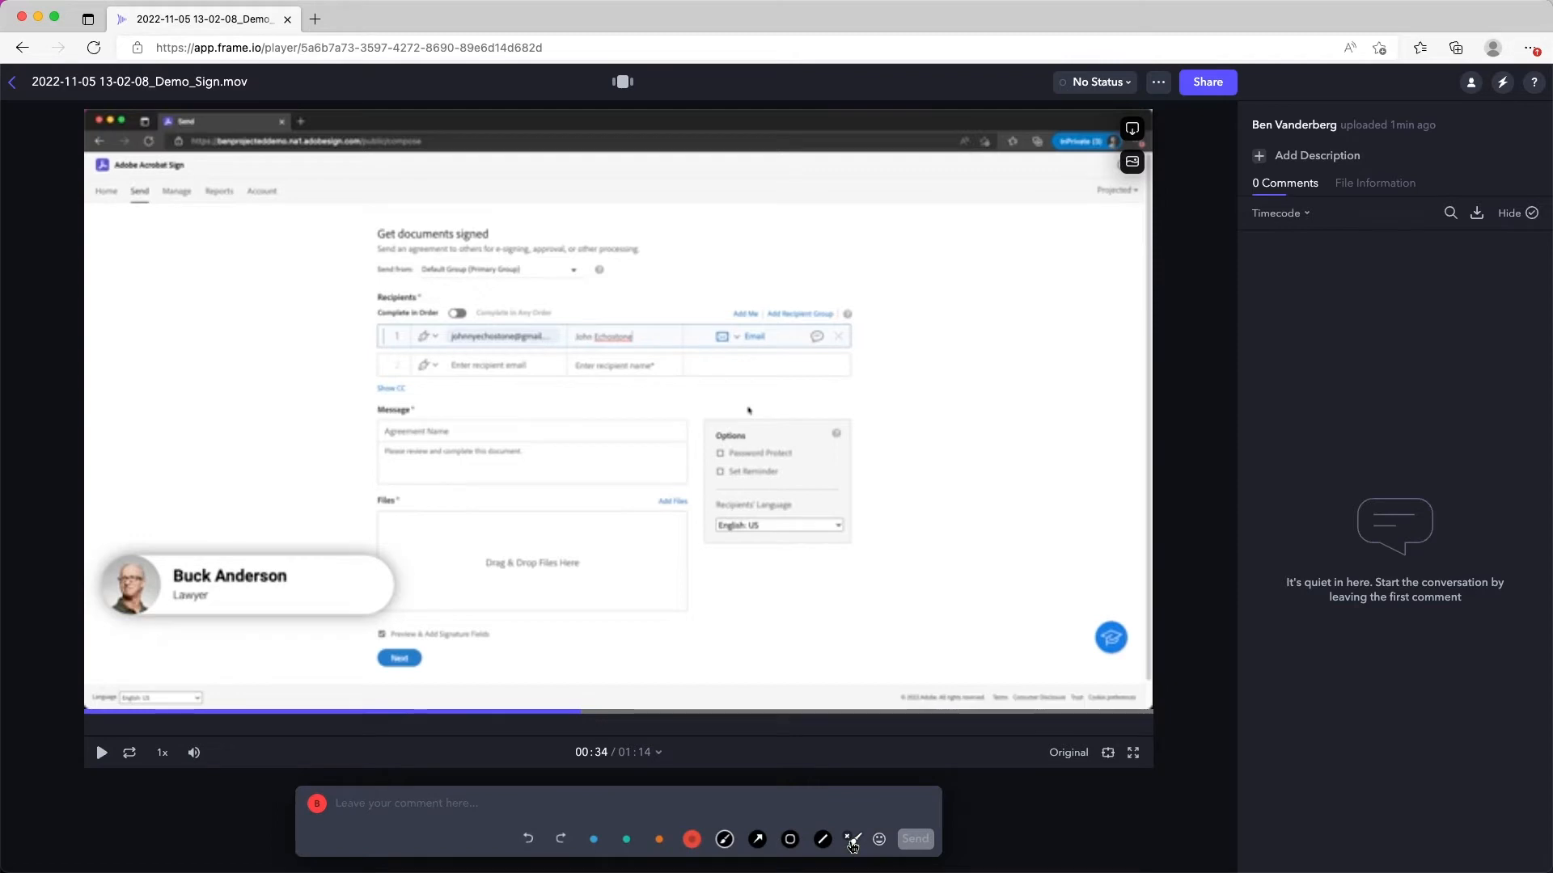
left_click(790, 842)
mouse_move(564, 322)
left_mouse_down()
mouse_move(647, 371)
mouse_move(651, 354)
left_mouse_up()
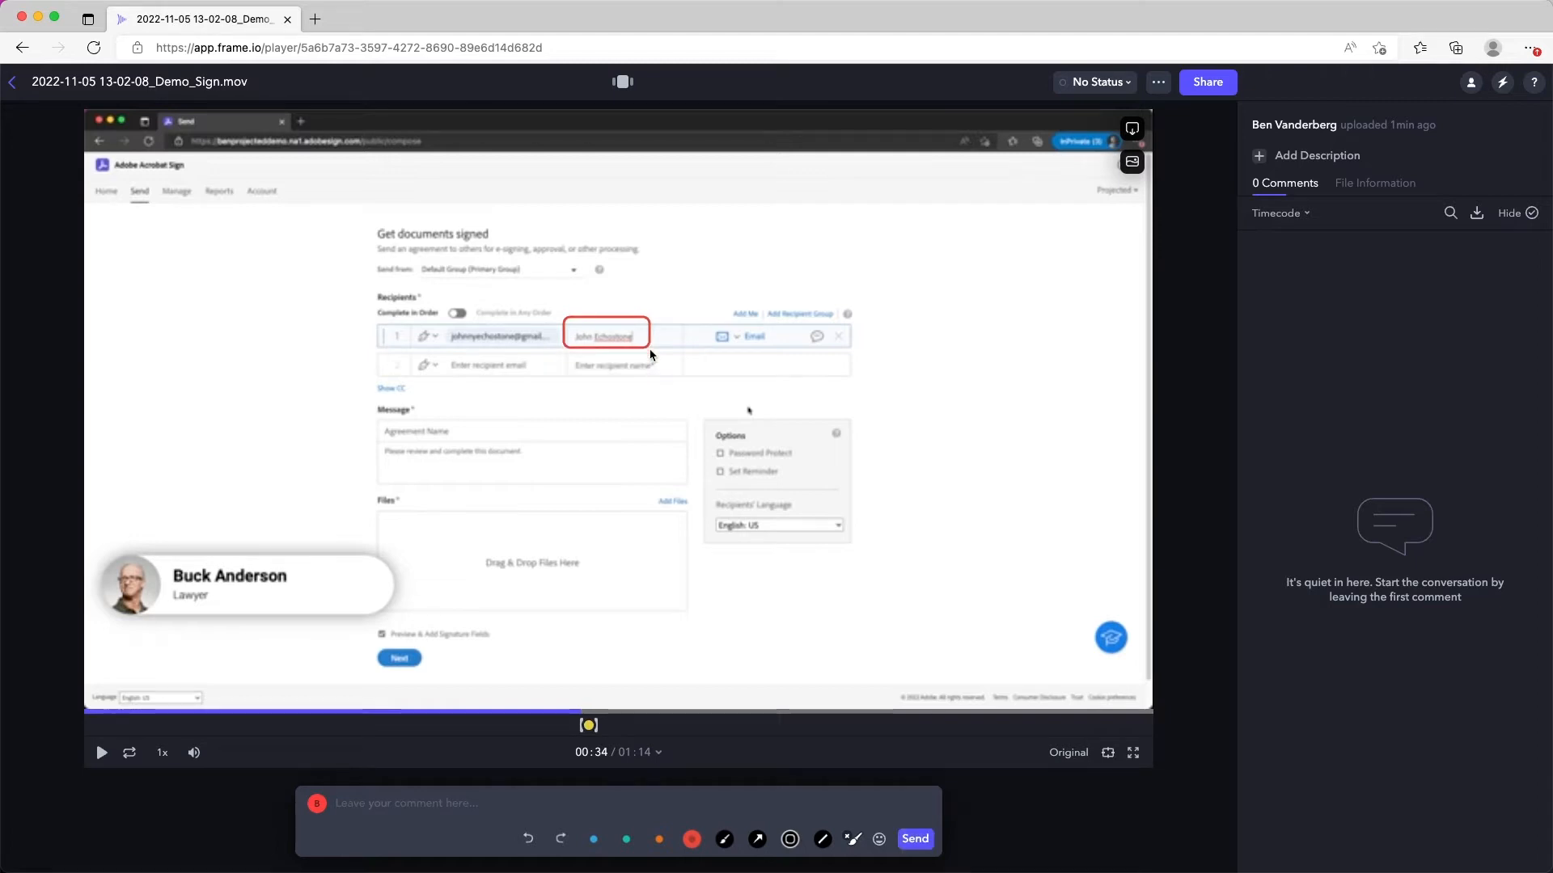
Step: Post the comment "The name doesn't match the email address" with the annotation at 00:34
left_click(455, 803)
type("The name d")
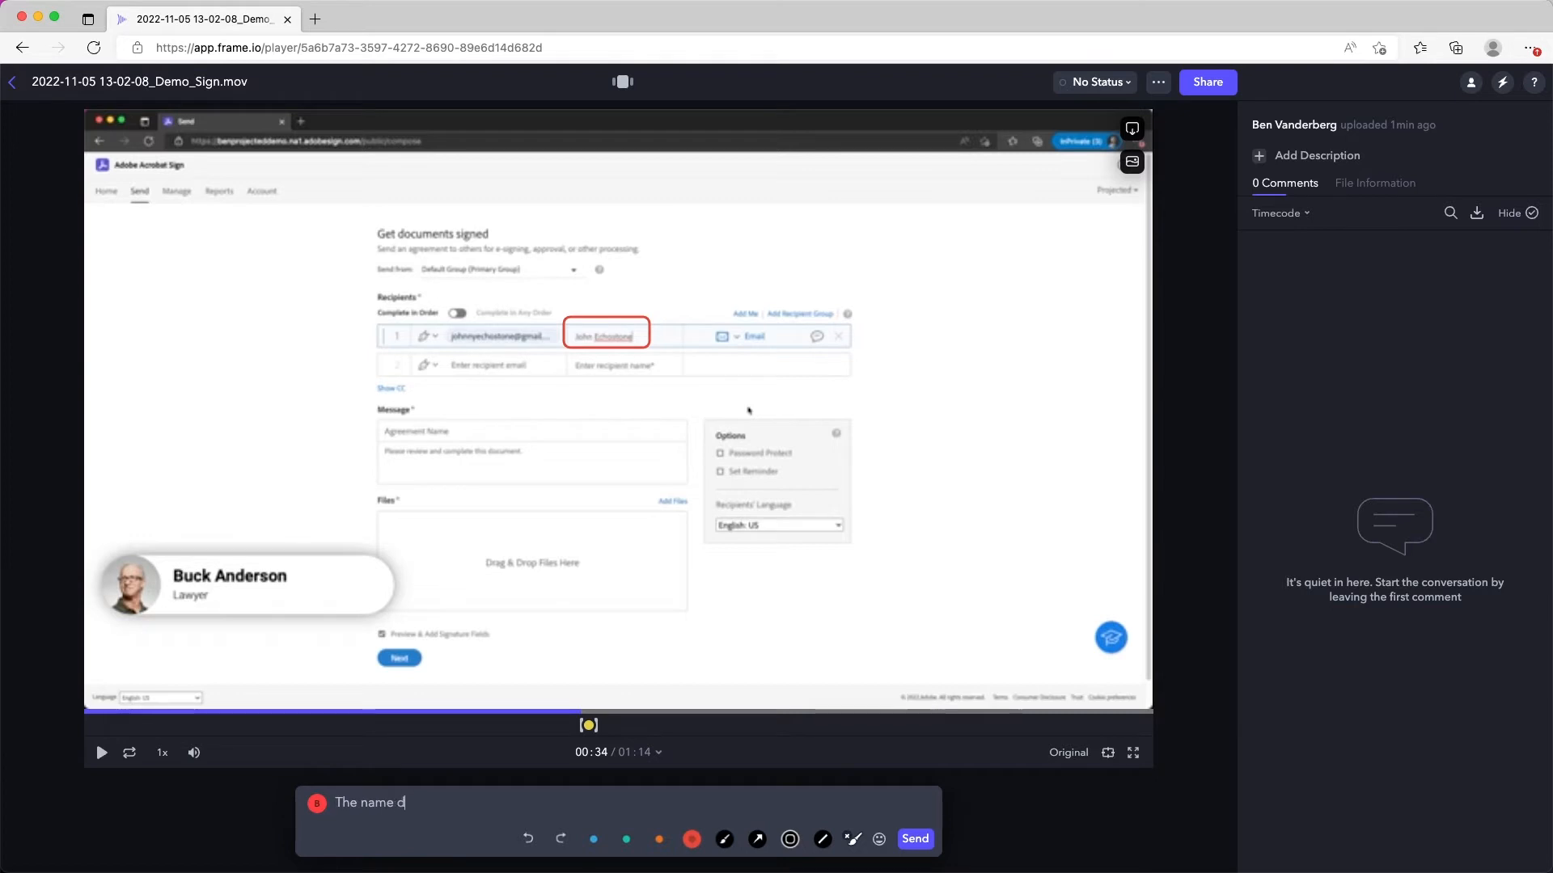
type("oesn't match the ")
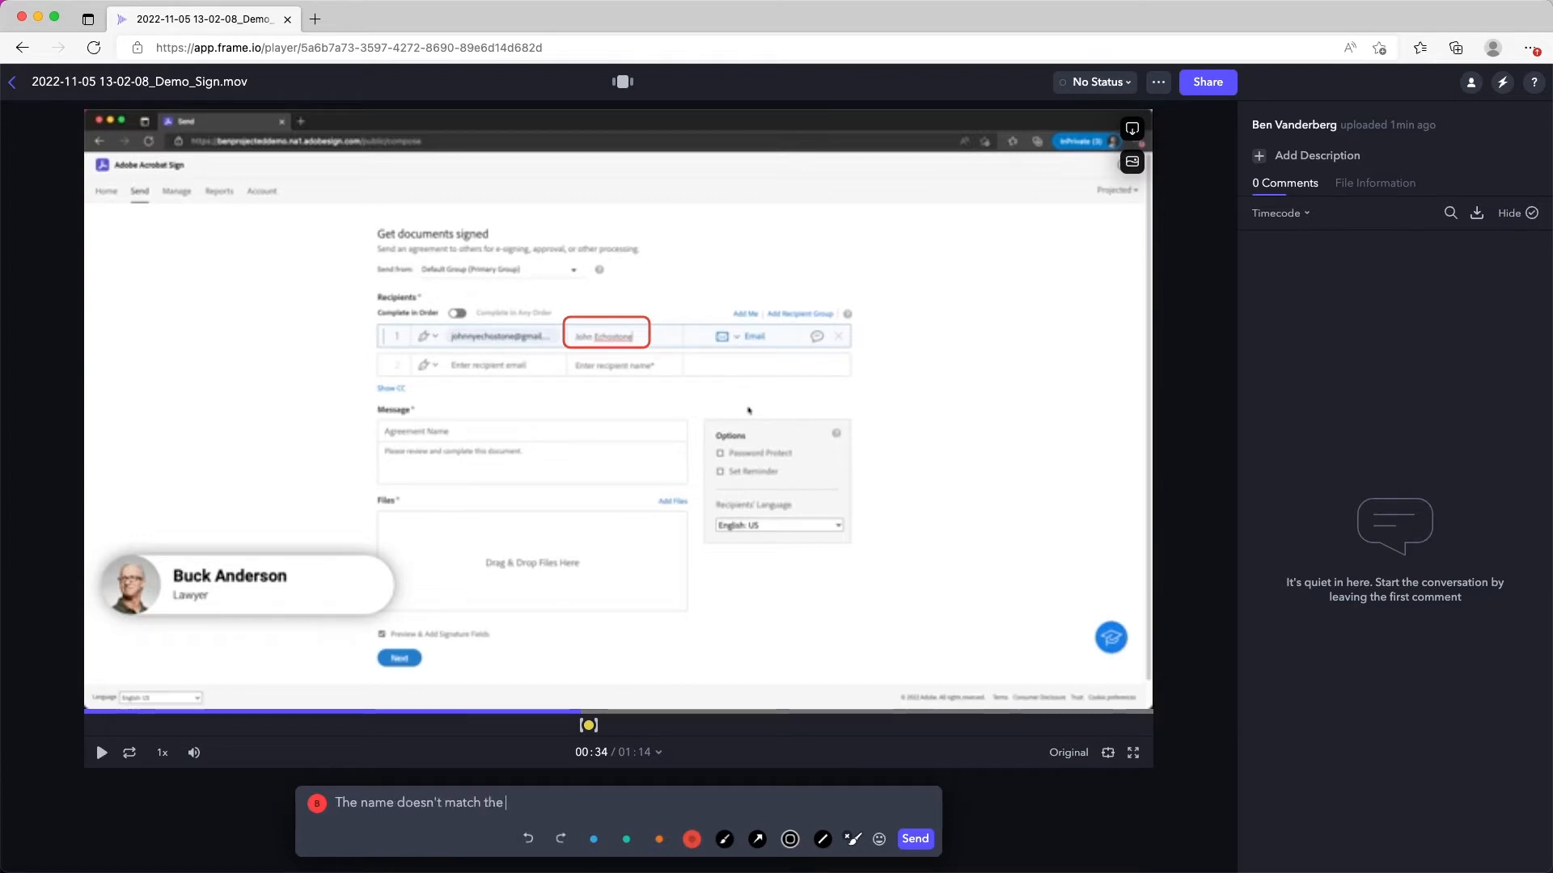
type("email address")
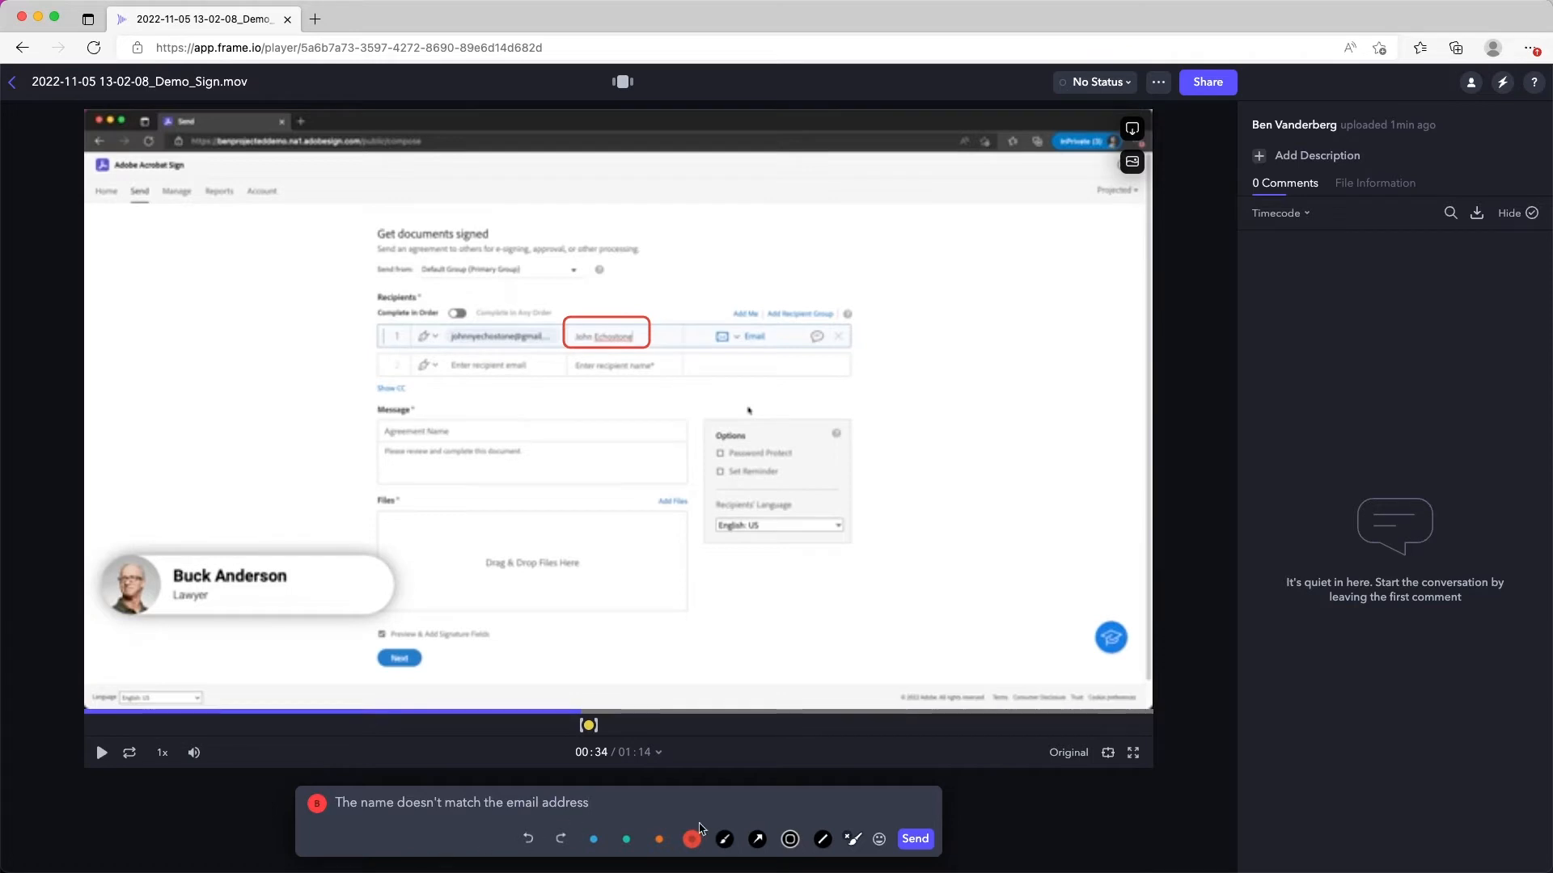
left_click(916, 840)
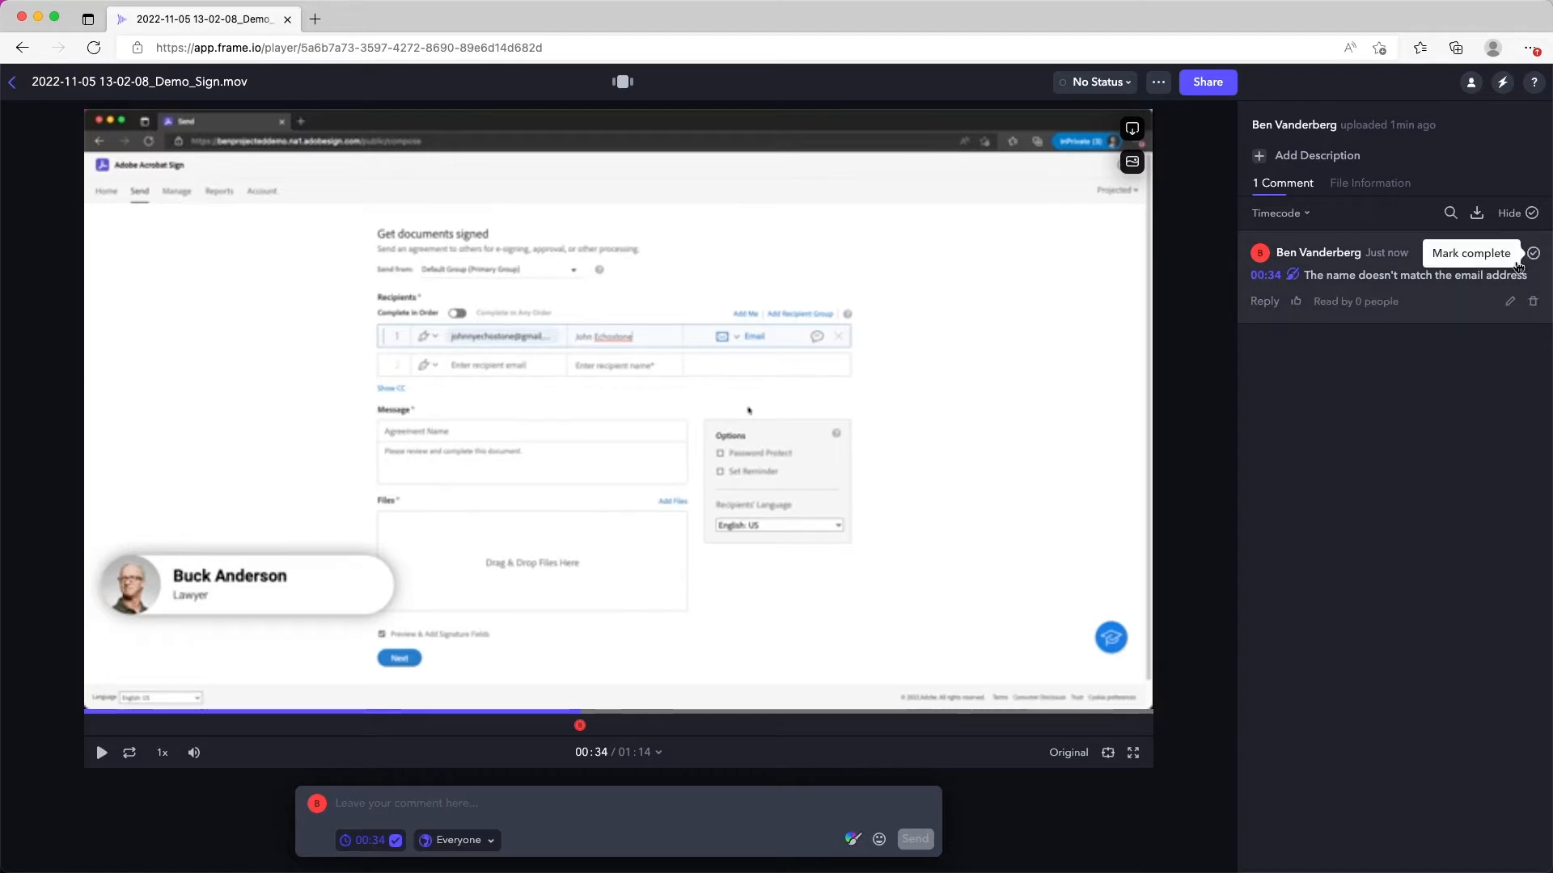
Step: Like the 00:34 comment and check who has read it
left_click(1297, 304)
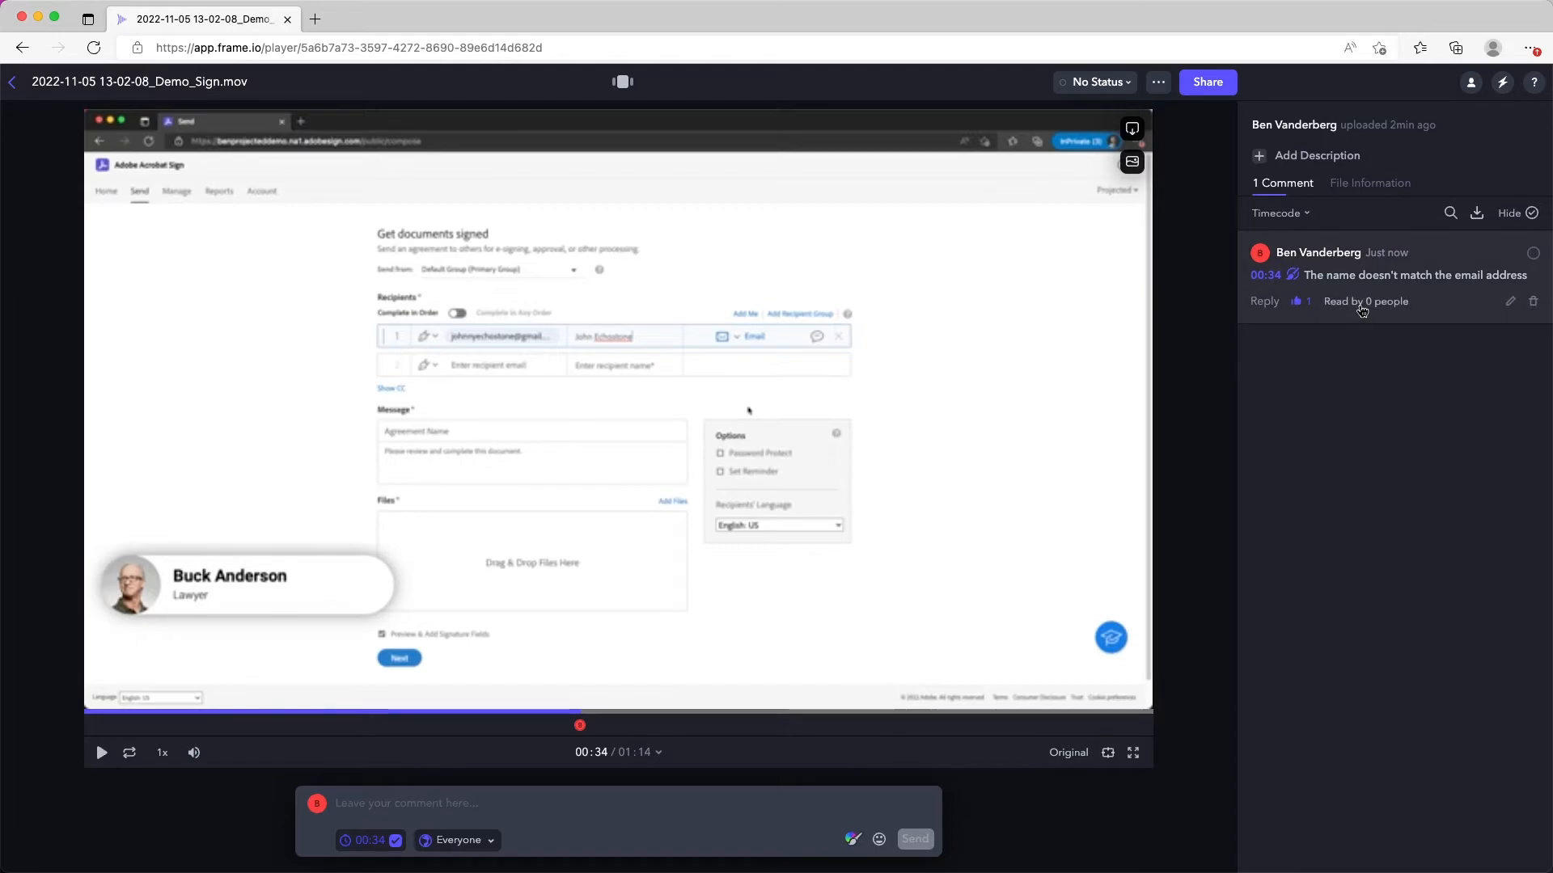
left_click(1362, 309)
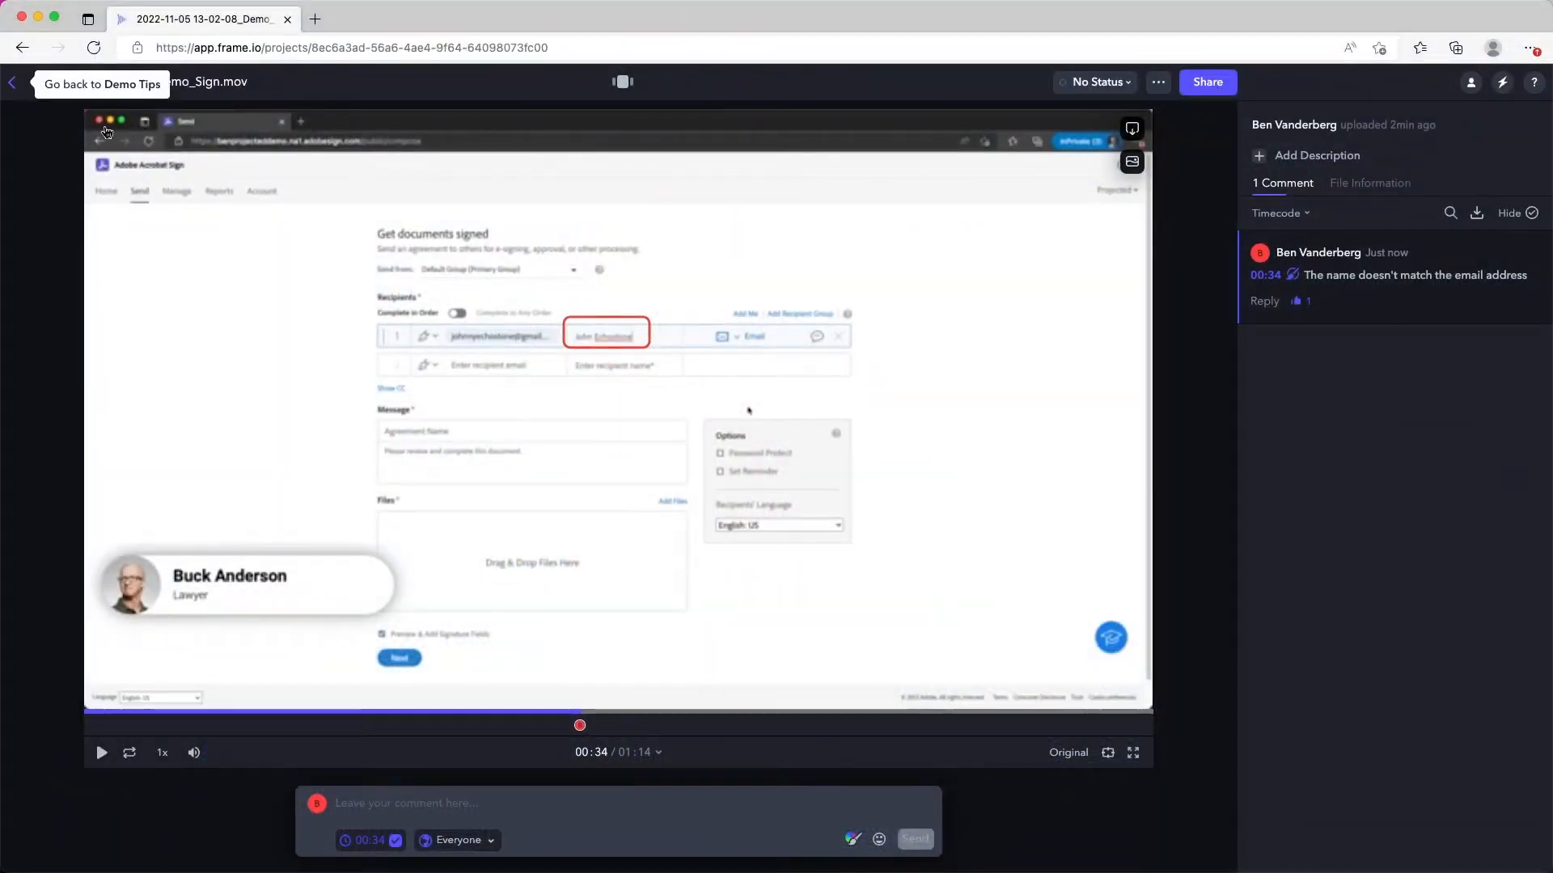
left_click(11, 89)
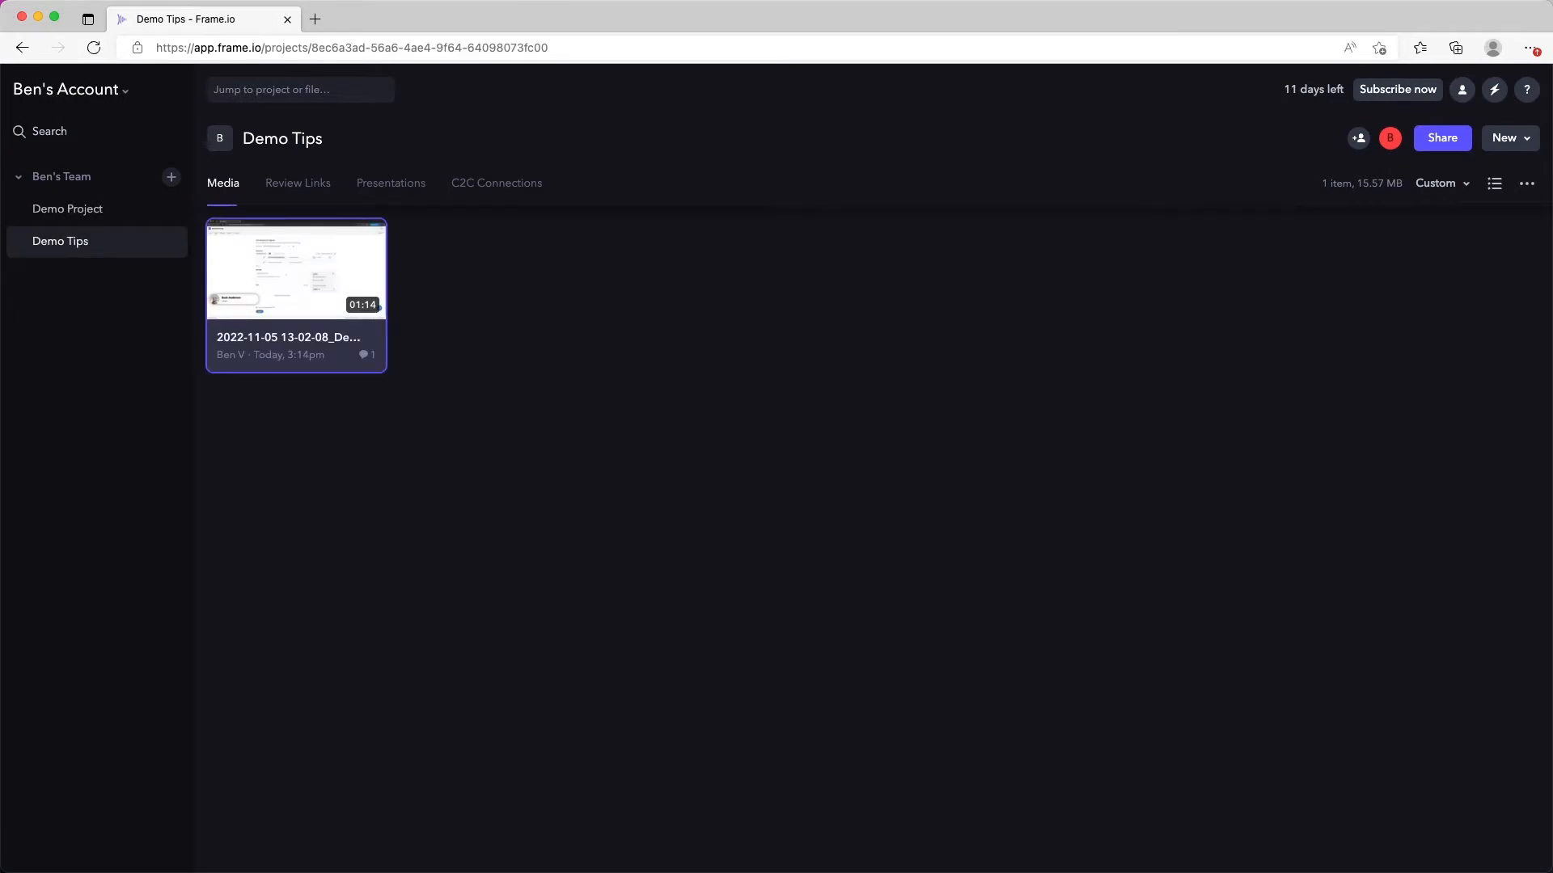
left_click_drag(783, 803, 513, 471)
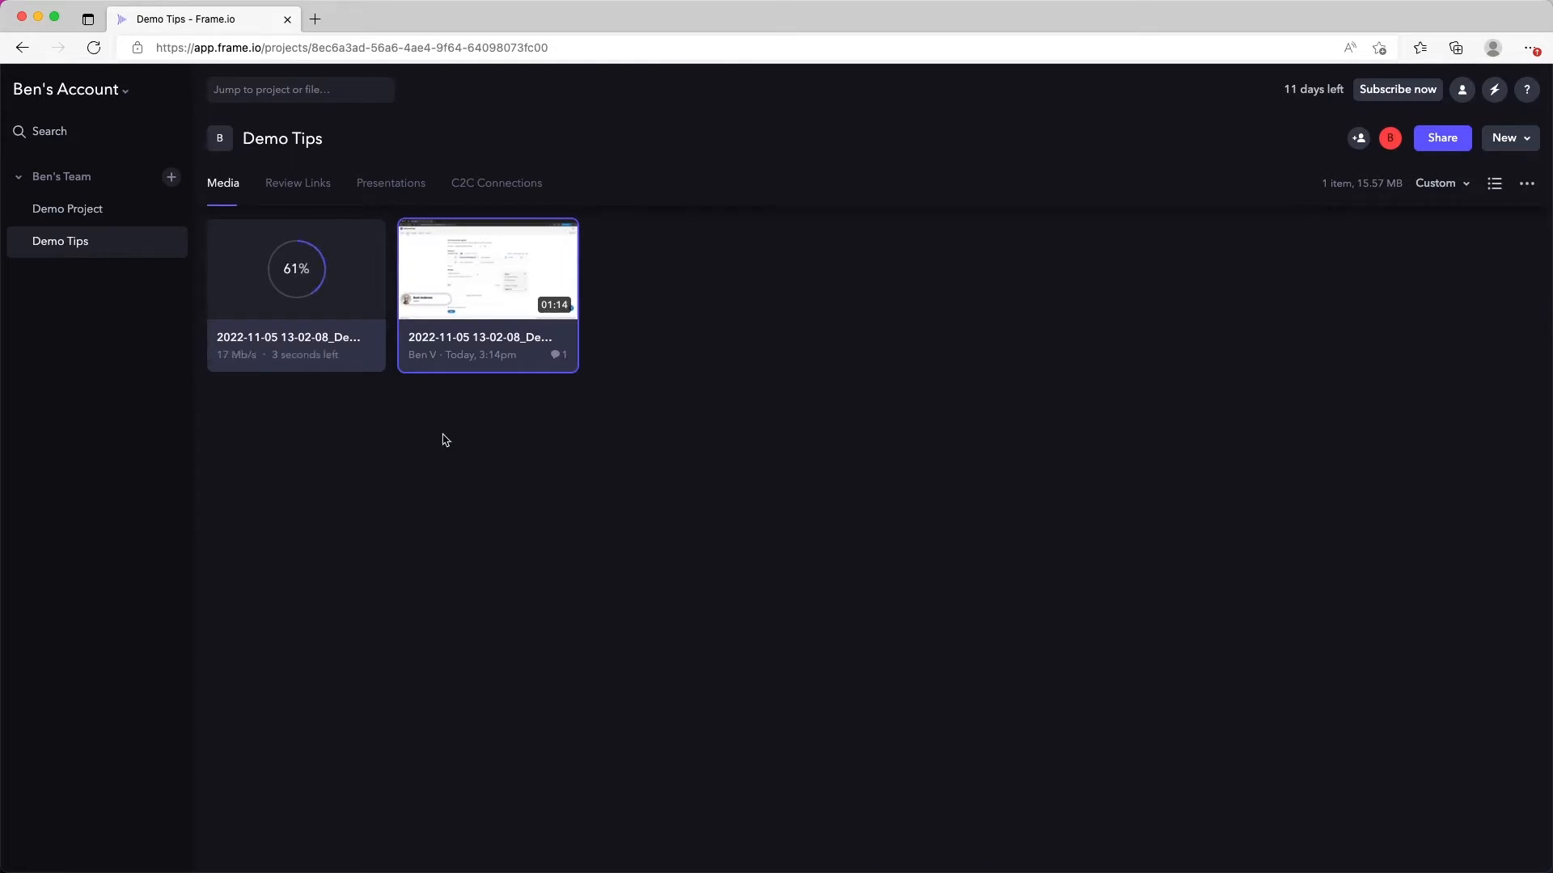
left_click_drag(314, 293, 459, 317)
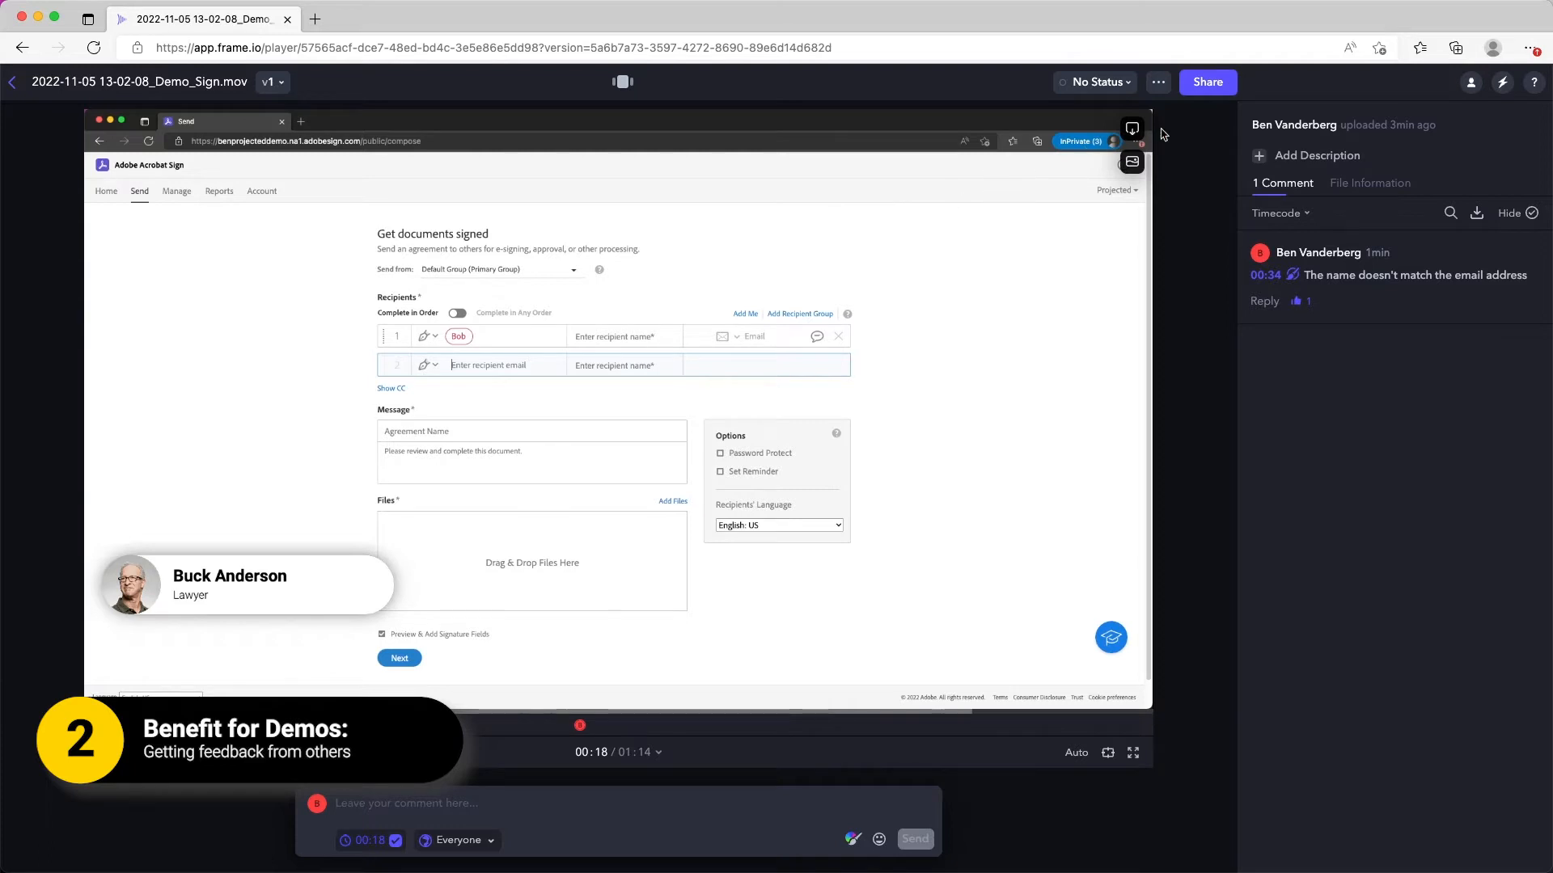
Step: Share the versioned demo video for review so that viewers can leave comments
left_click(1221, 84)
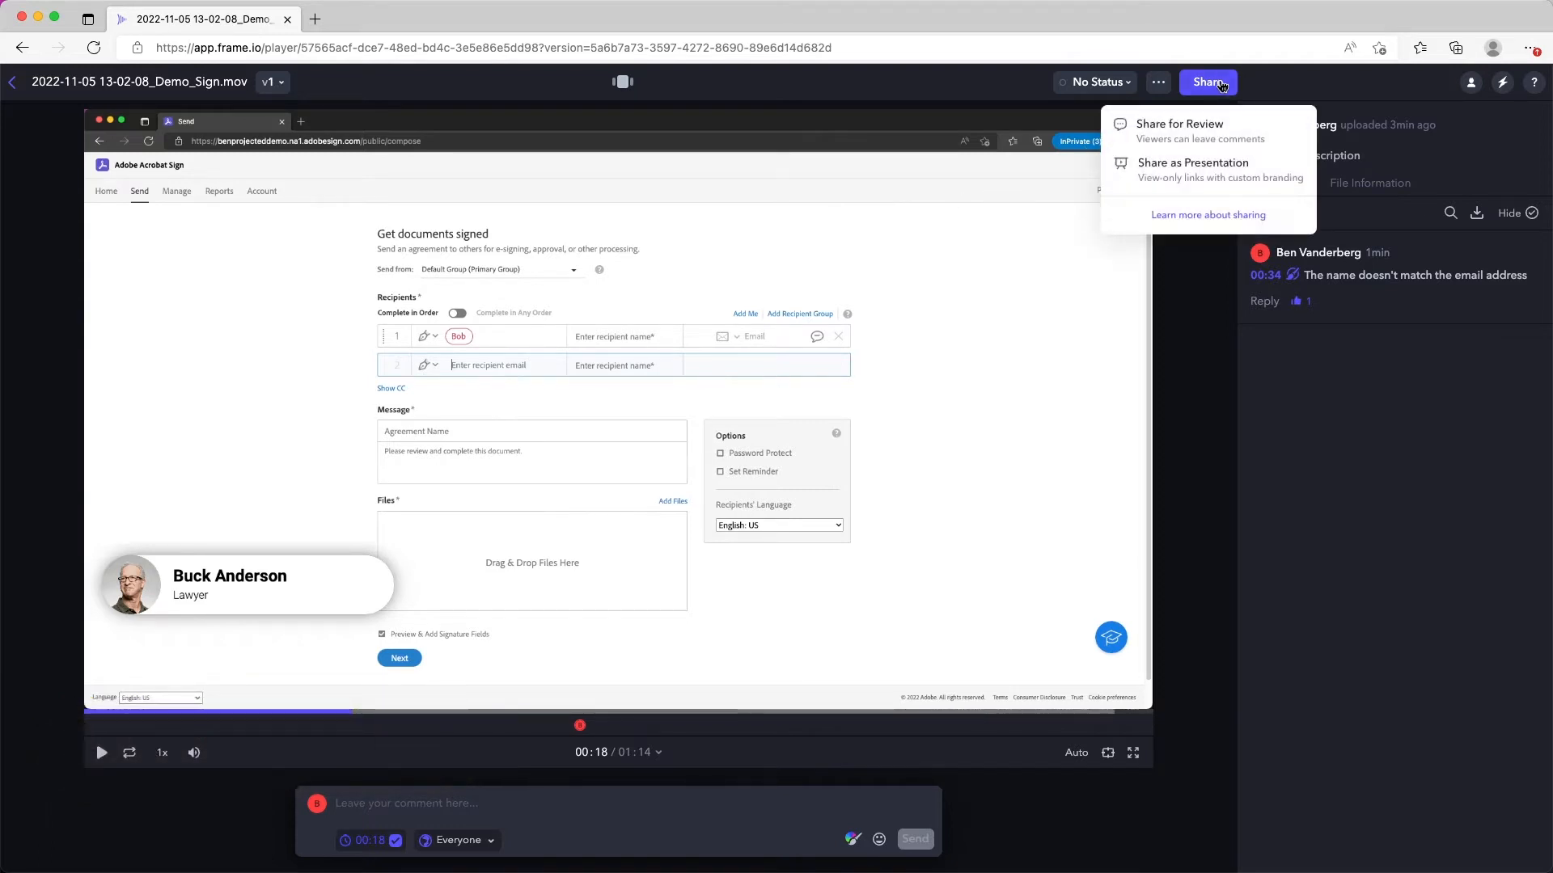
left_click(1175, 132)
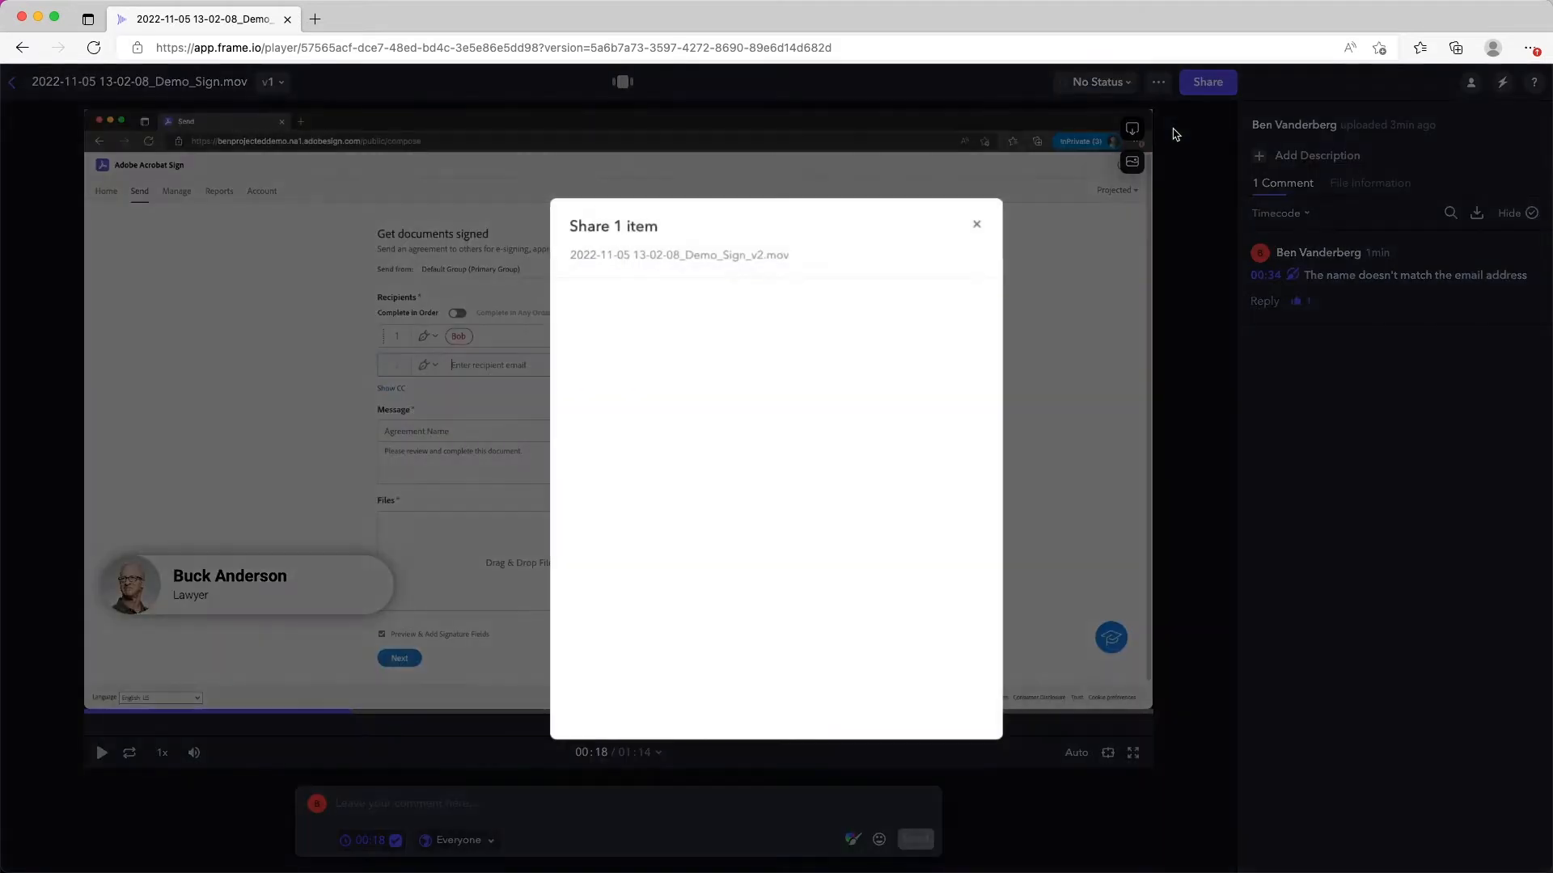
left_click(830, 365)
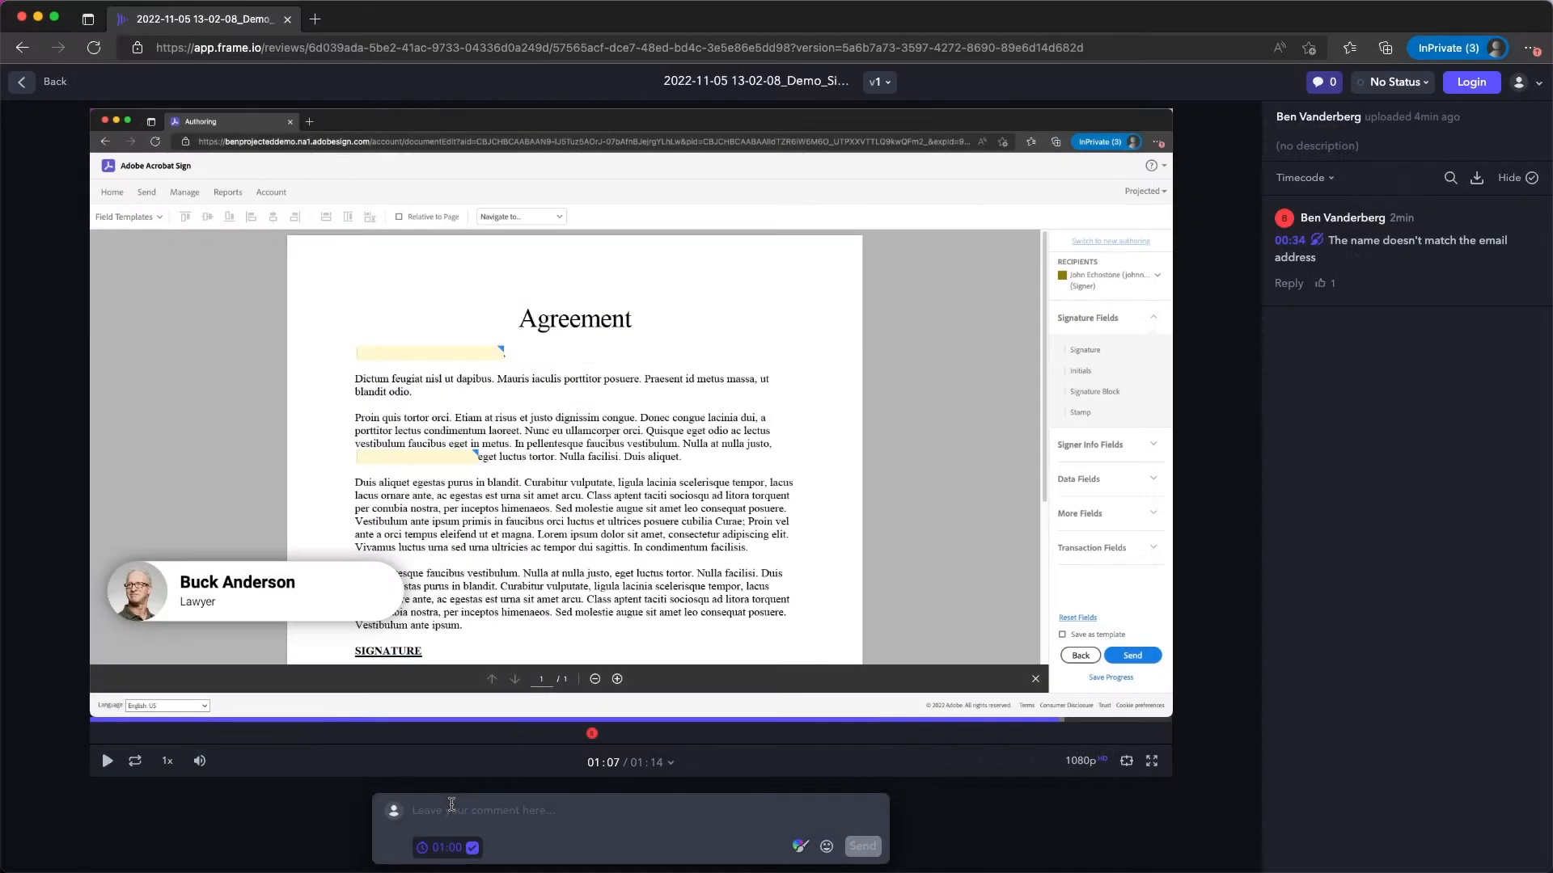
Step: Post a comment on the shared review page starting with "This is the wrong document"
type("This is the wrong document template")
left_click(860, 846)
left_click(906, 542)
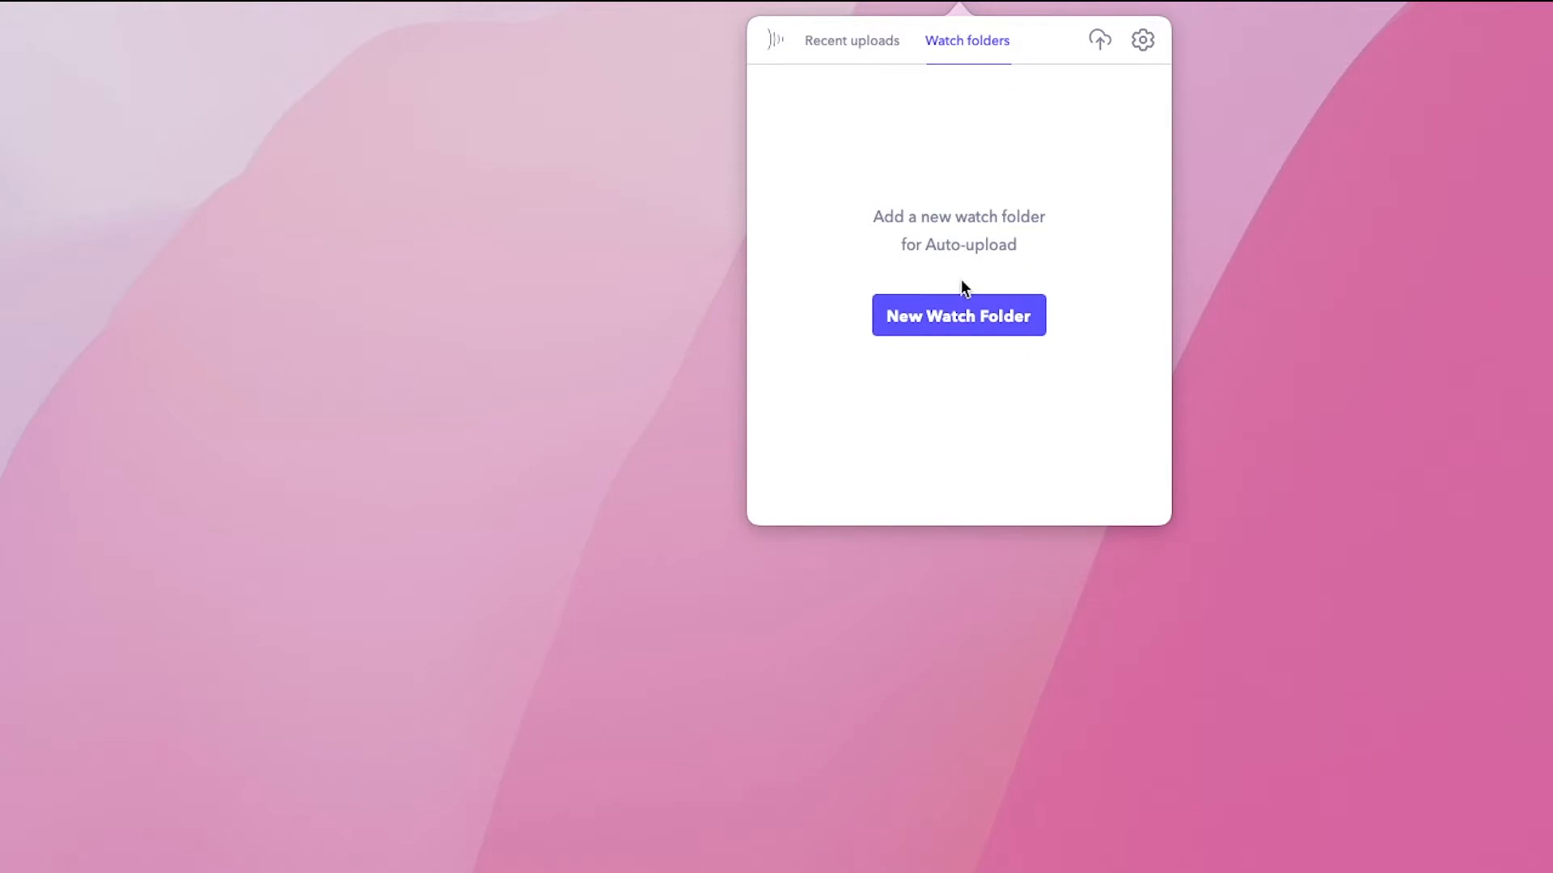
Step: Start a new watch folder in the Frame.io desktop uploader with the local Demo Tips folder as its source
left_click(958, 315)
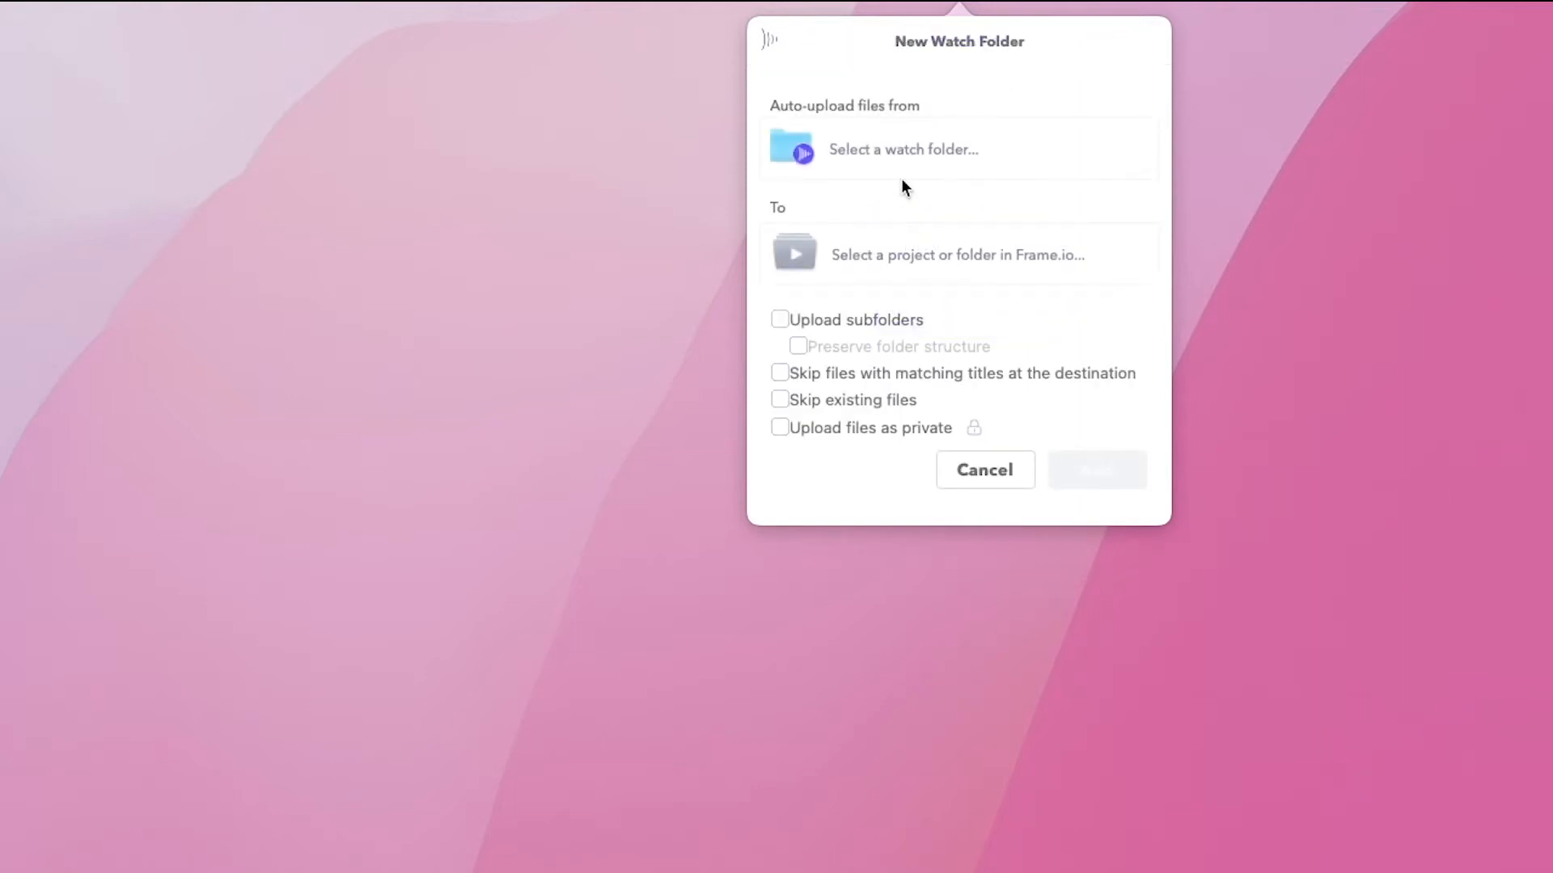
left_click(893, 152)
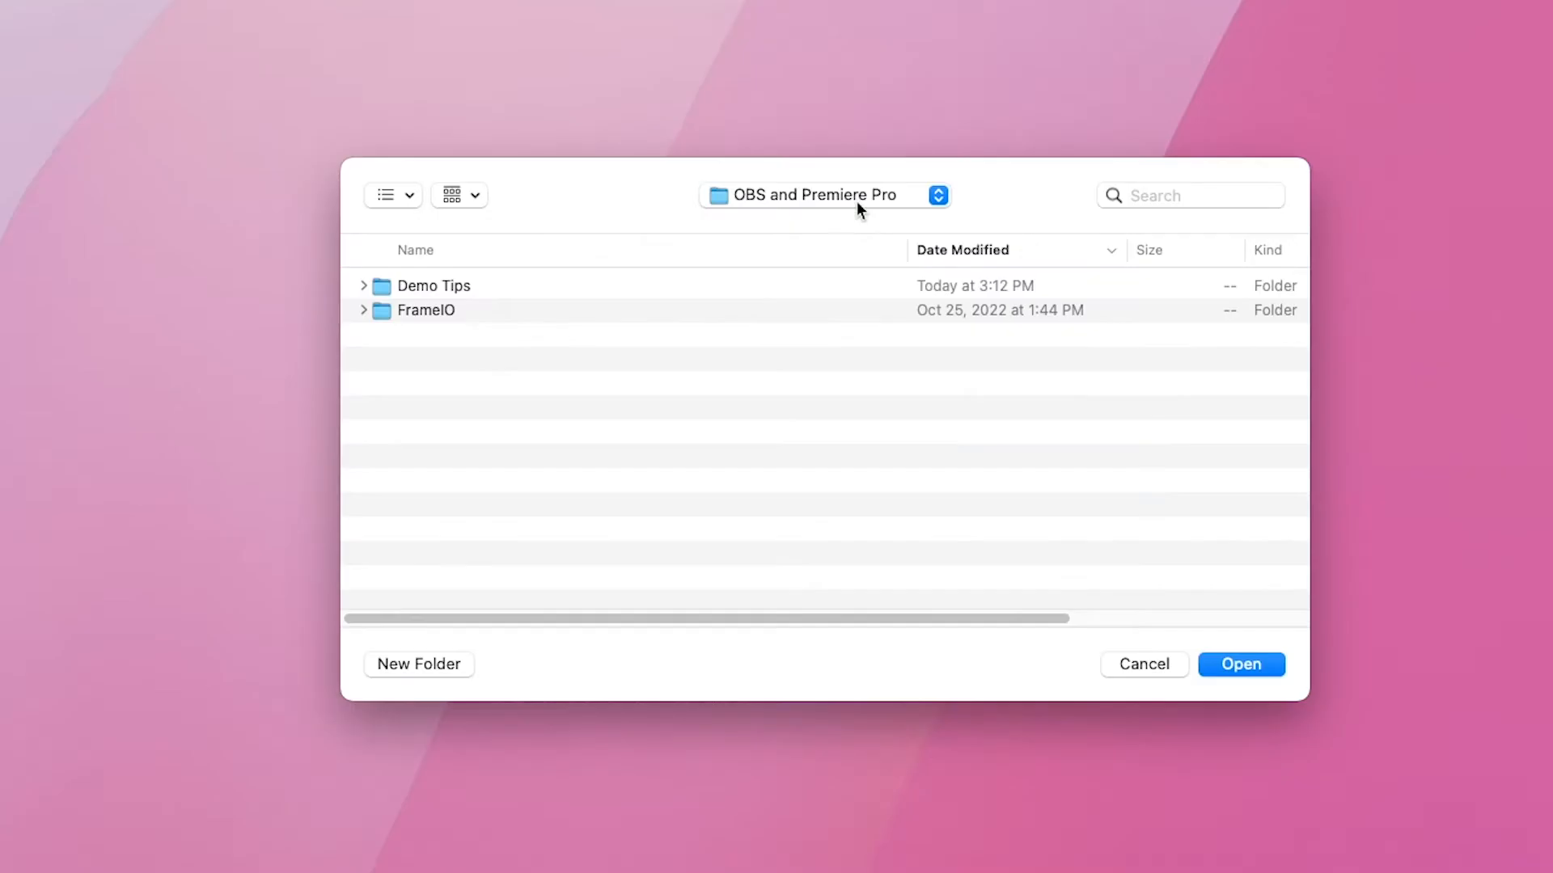
left_click(776, 288)
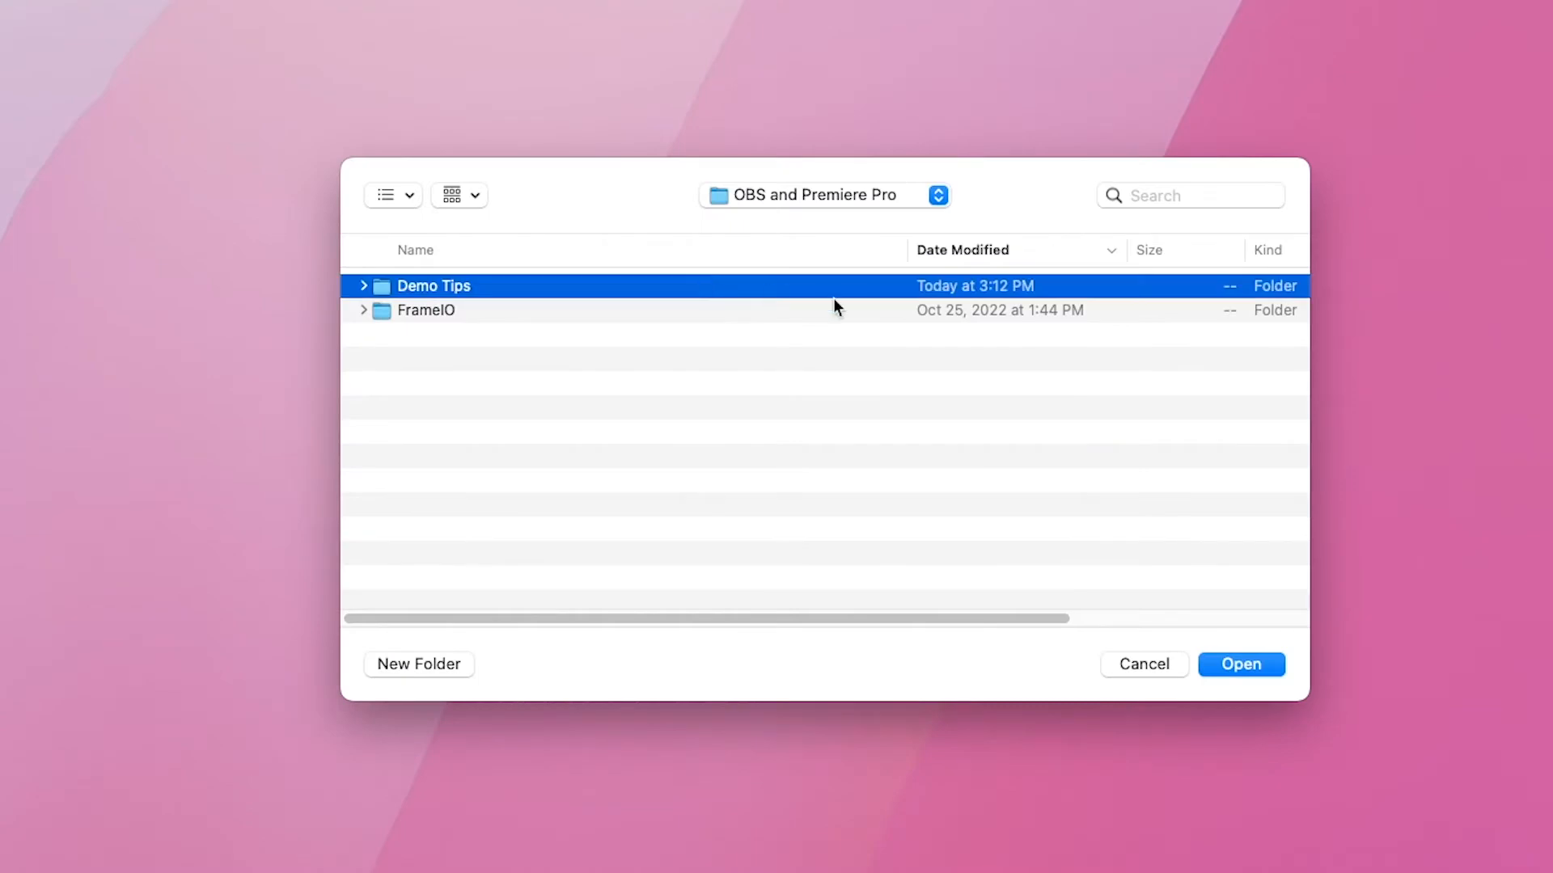
left_click(1239, 665)
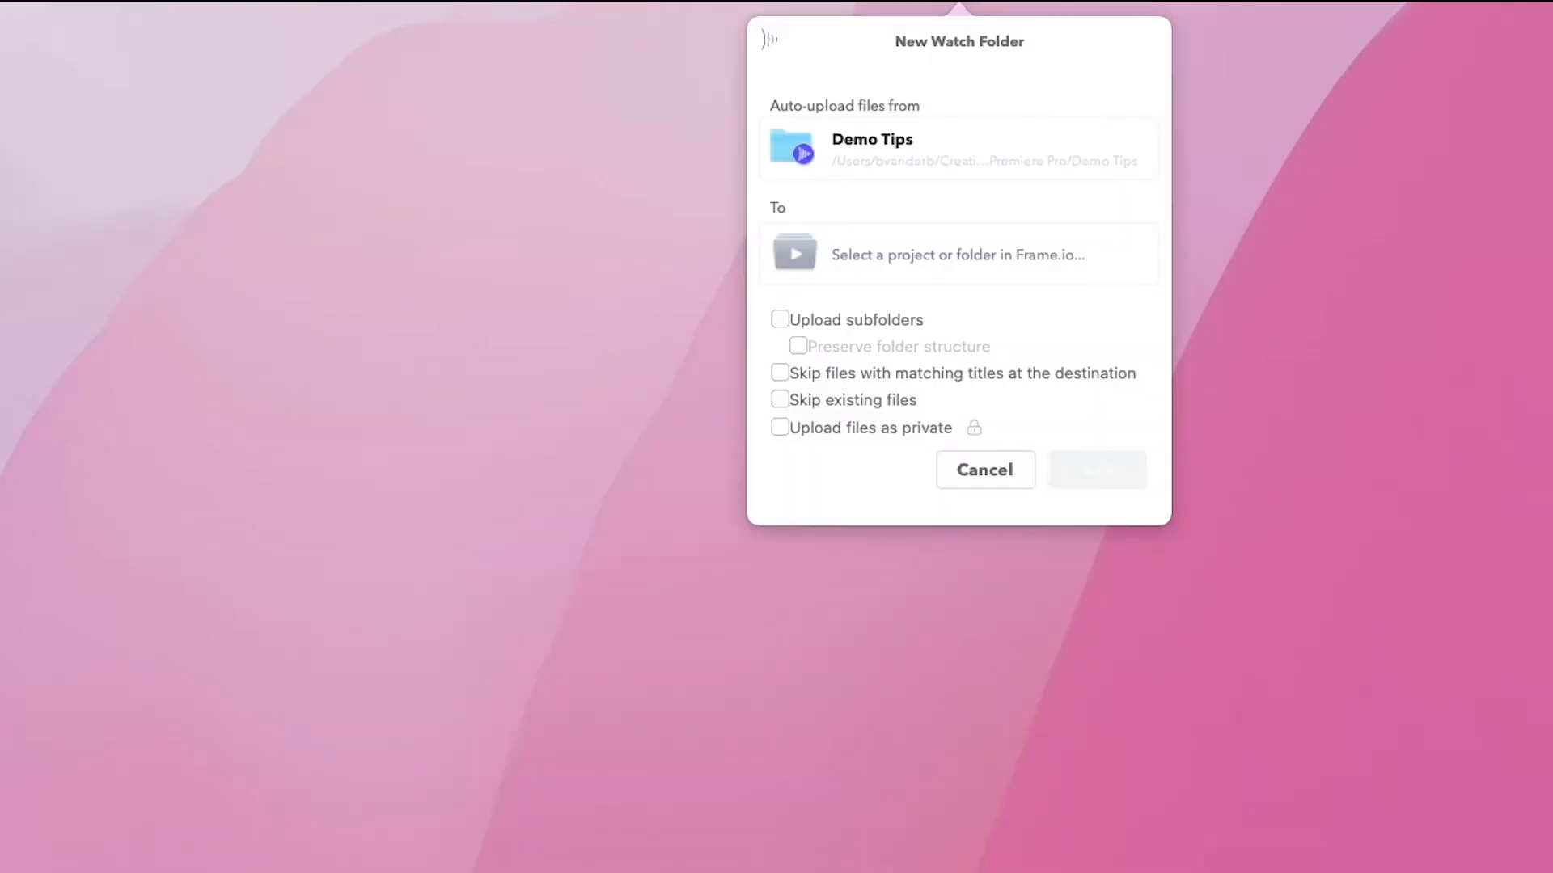
Step: Set the Demo Tips project in Ben's Team as the upload destination and add the watch folder
left_click(887, 251)
left_click(854, 252)
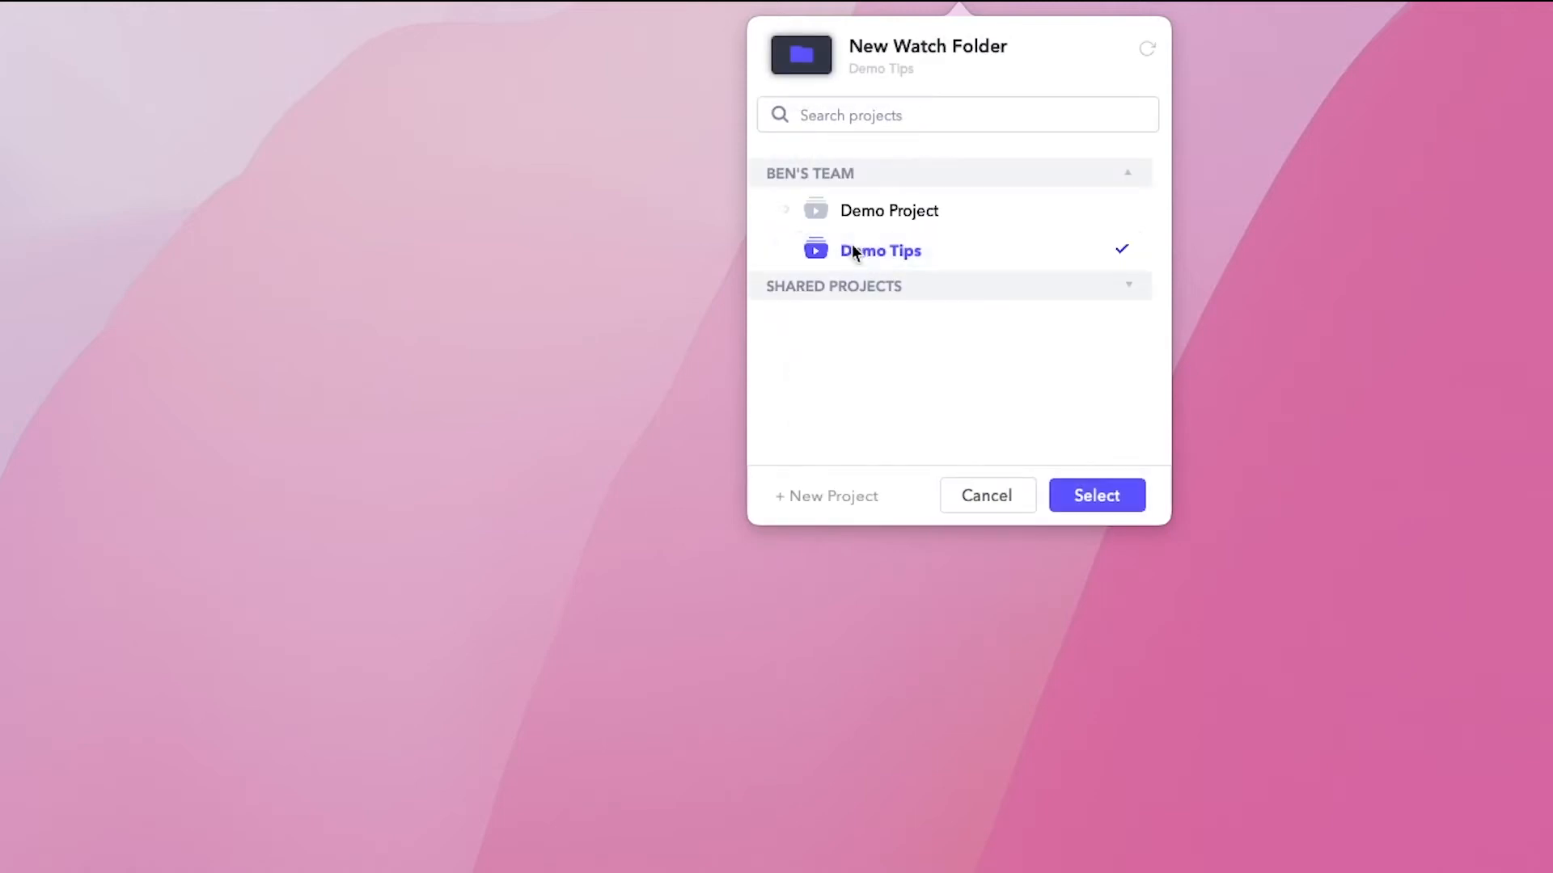
left_click(1098, 507)
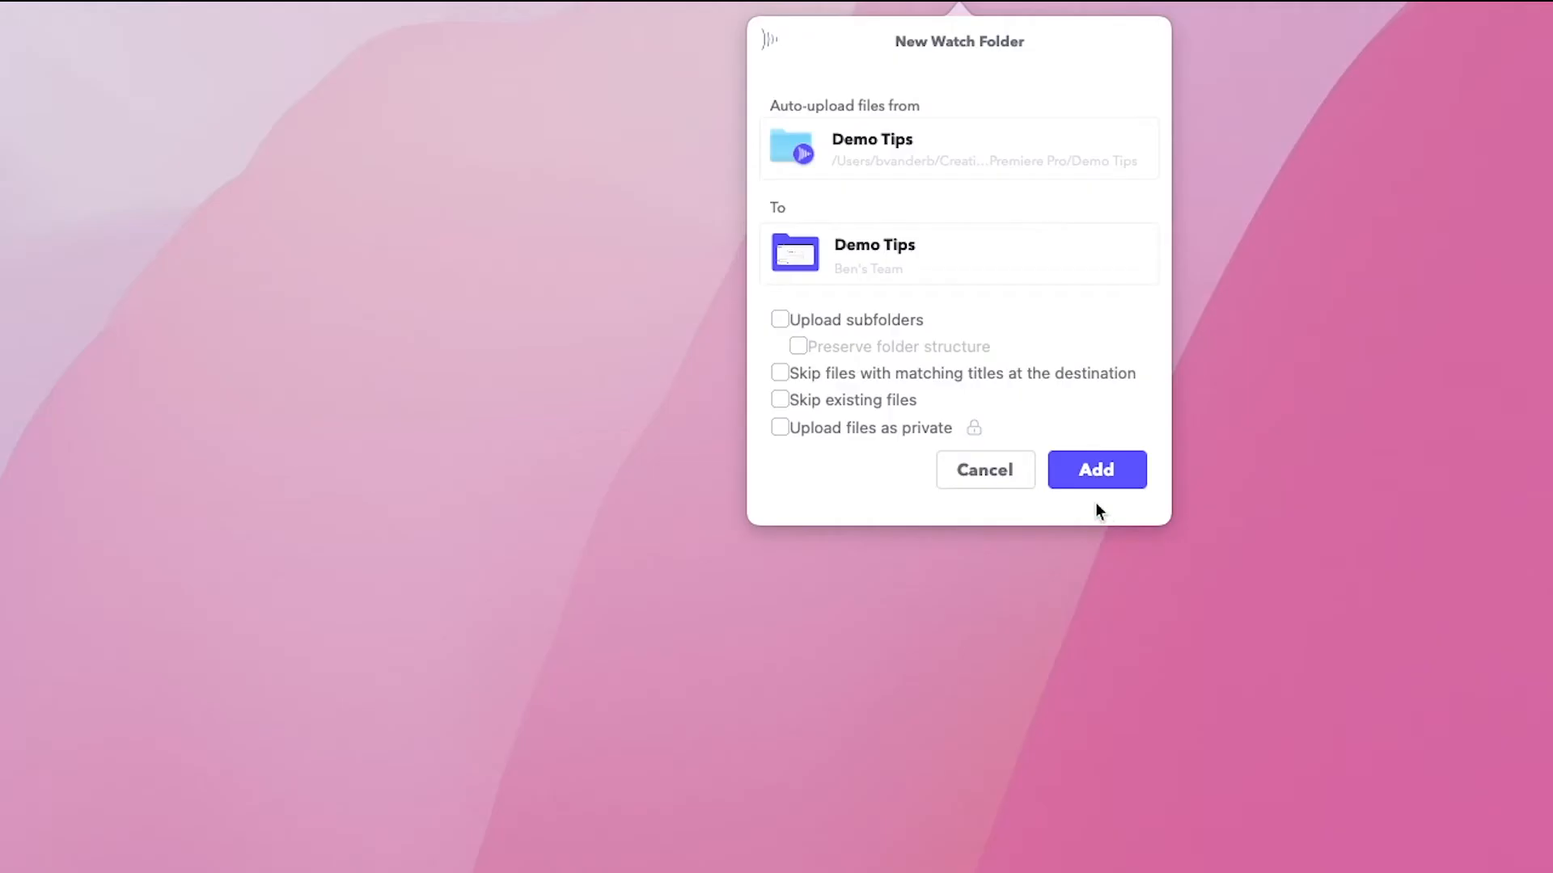
left_click(1083, 473)
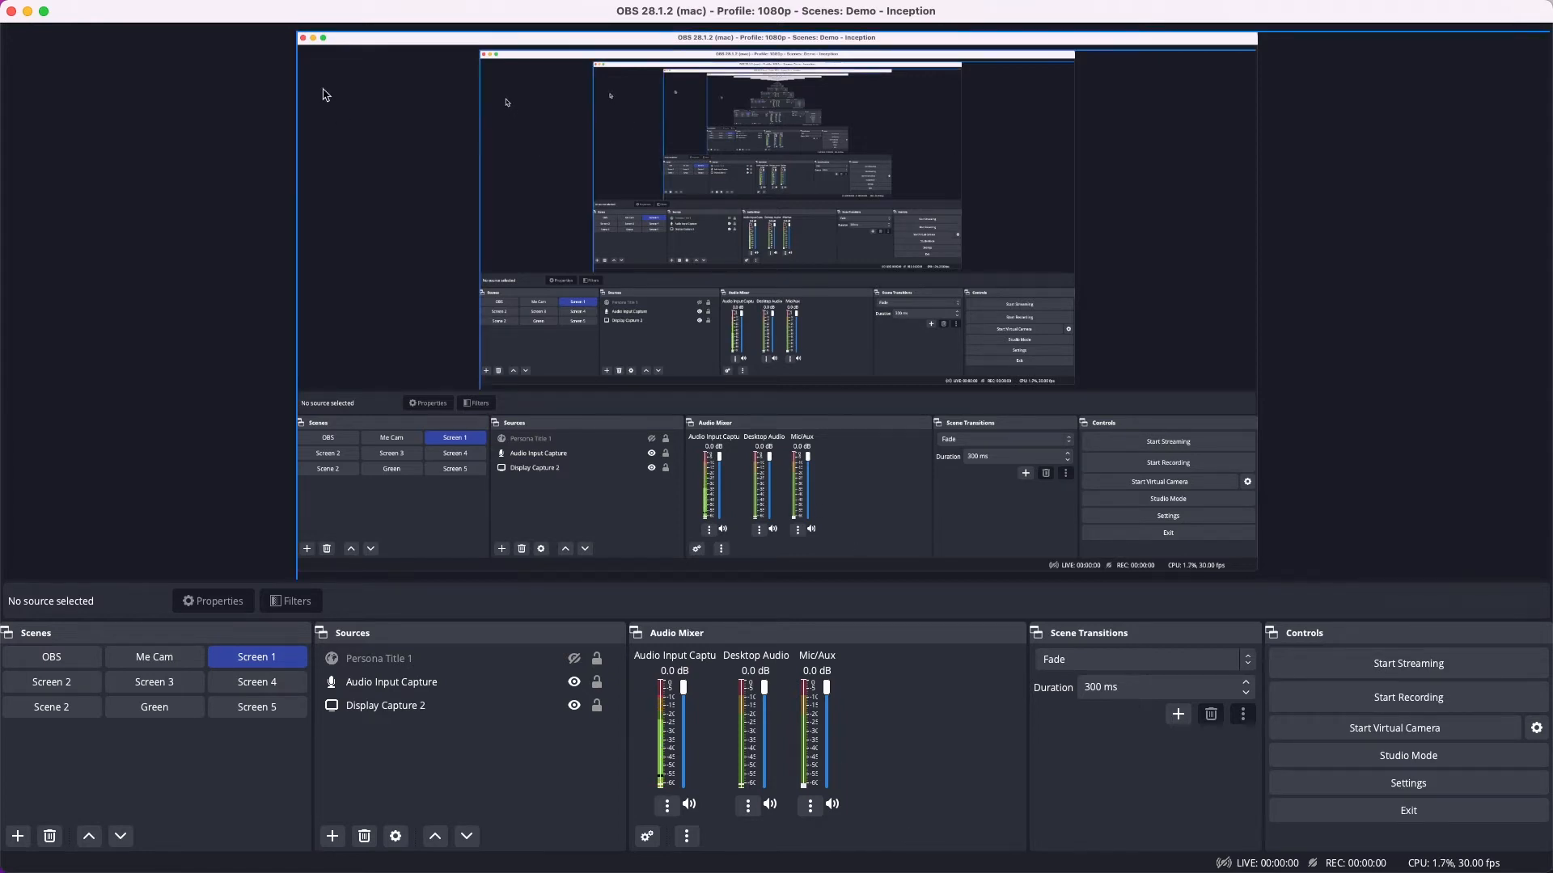
Step: Switch to OBS and set the recording path to the Demo Tips folder inside OBS and Premiere Pro, saving the output settings
left_click(72, 8)
left_click(63, 78)
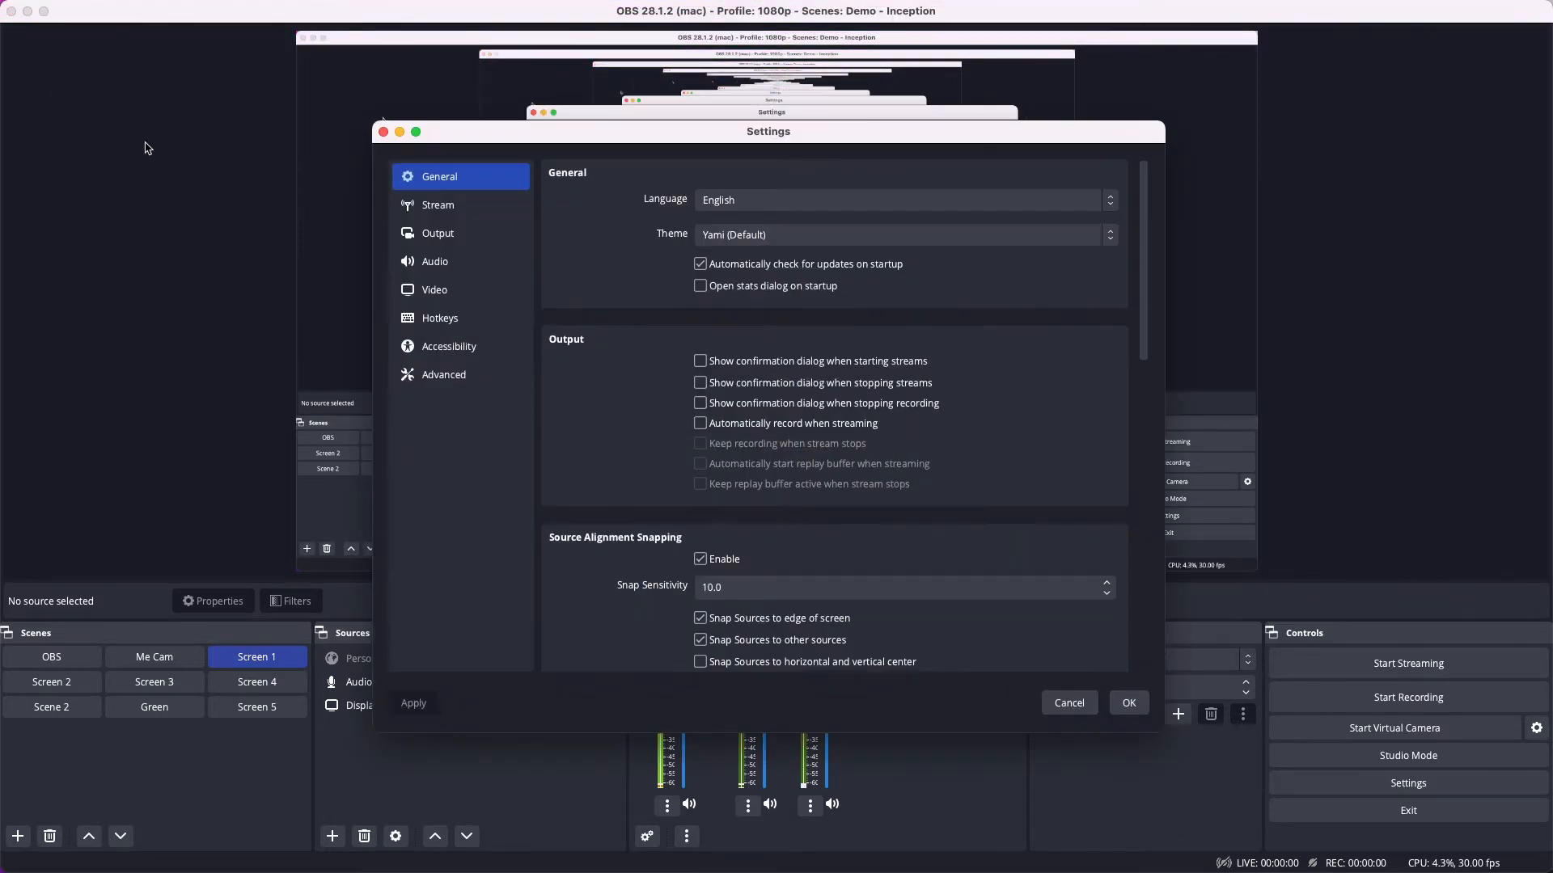
left_click(435, 242)
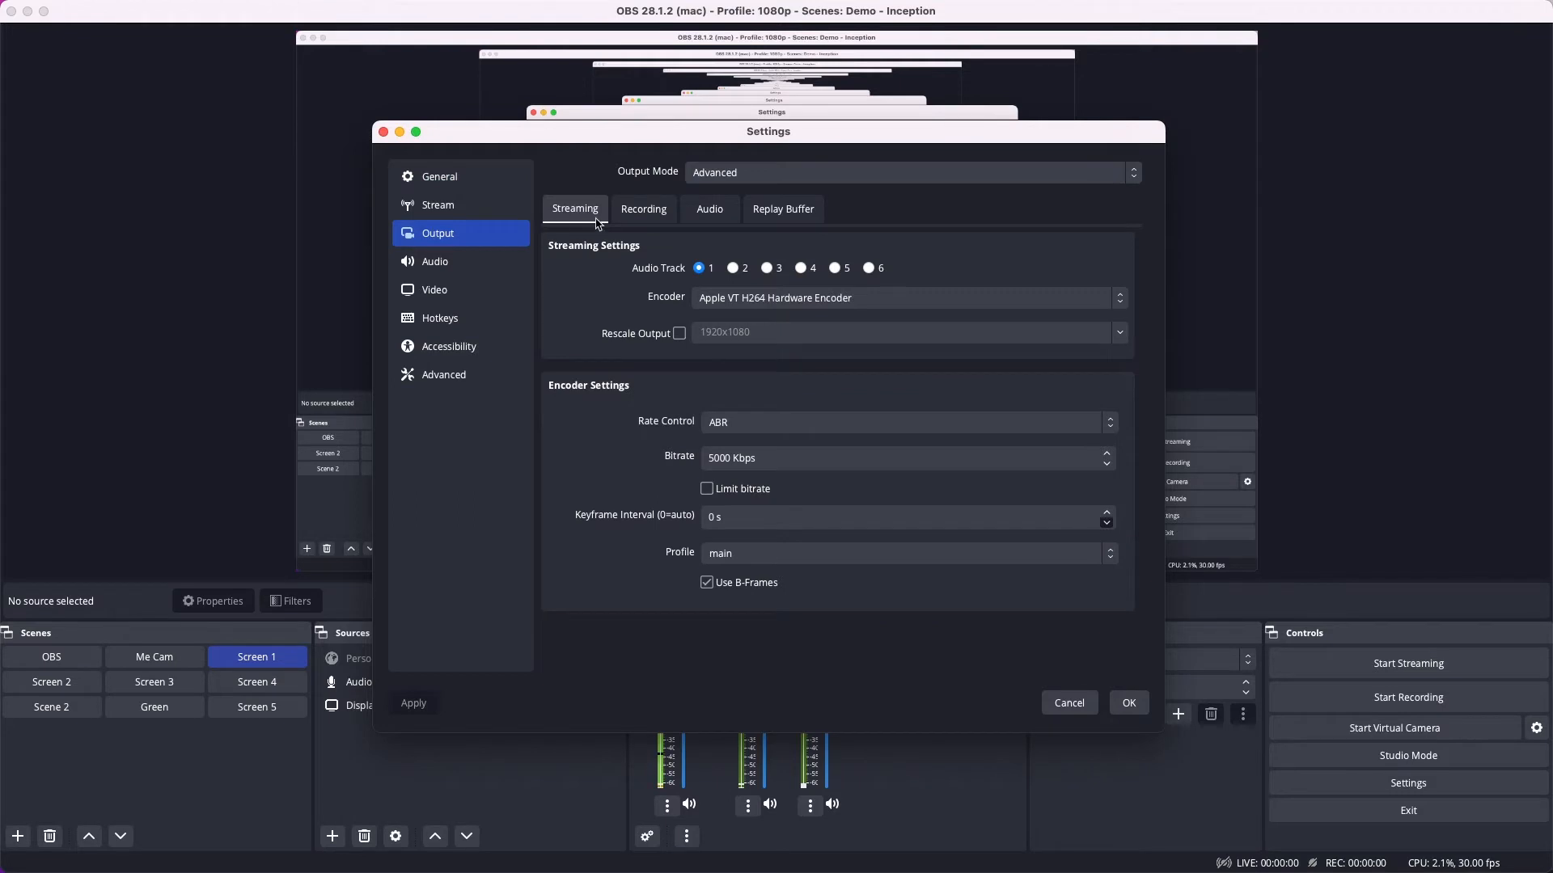
left_click(647, 217)
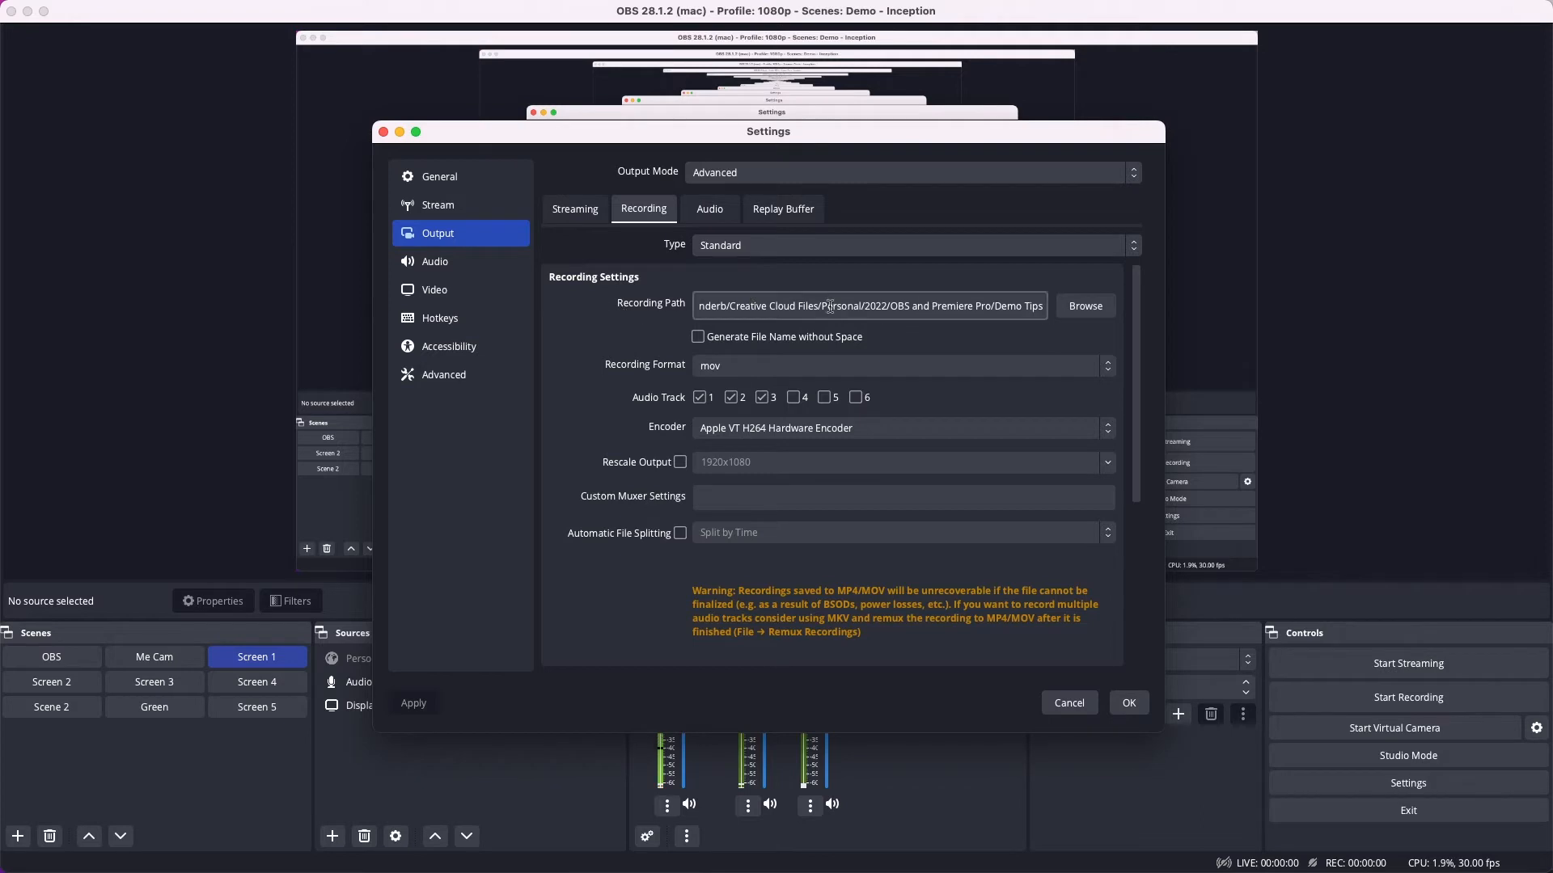
left_click(1084, 308)
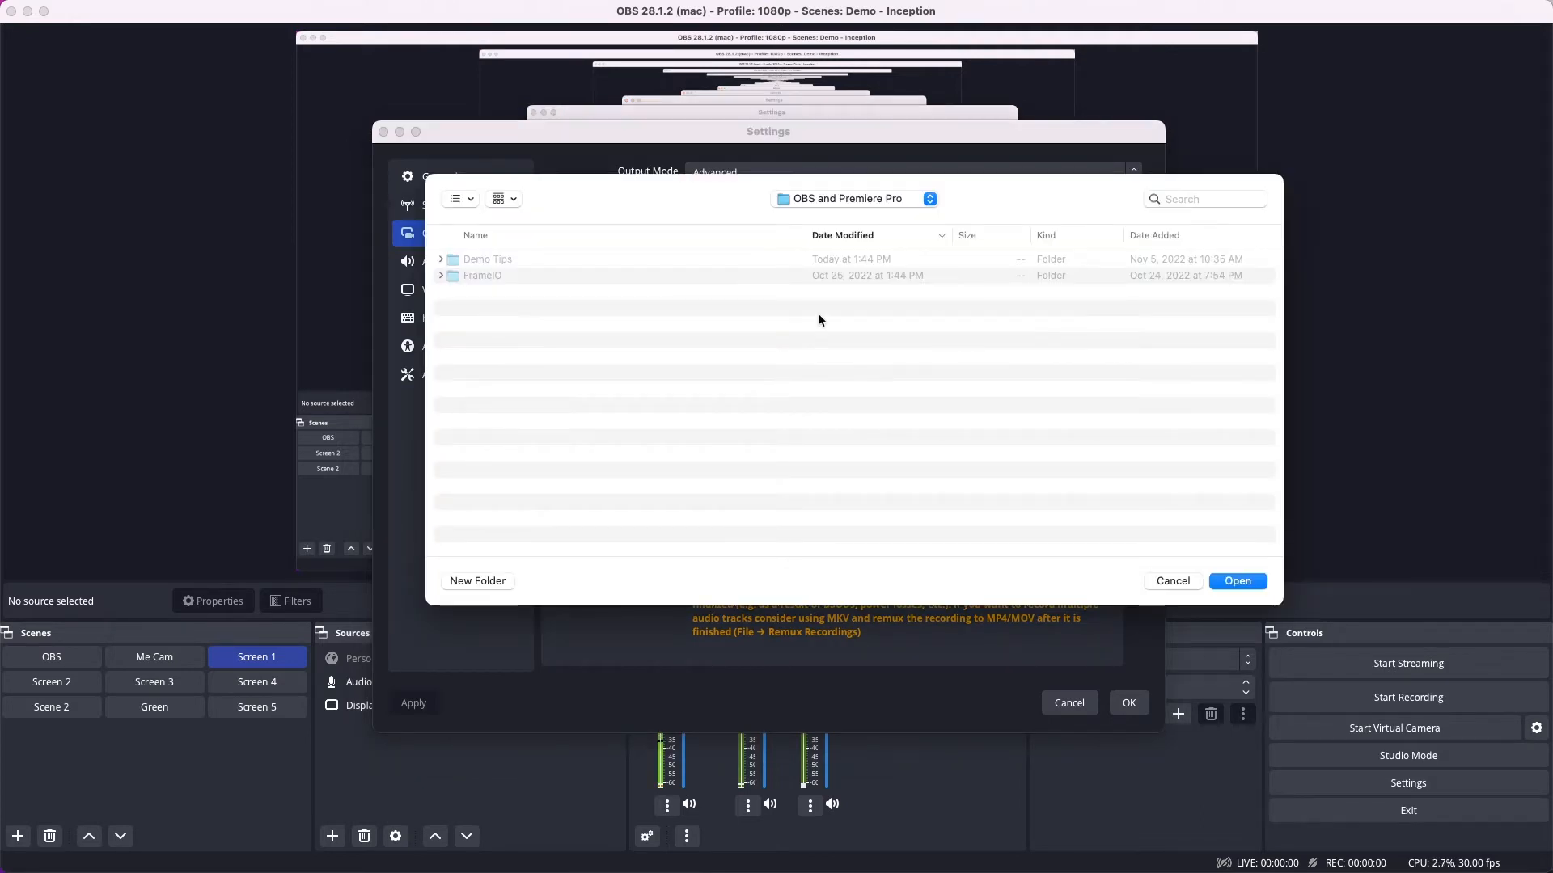
left_click(555, 264)
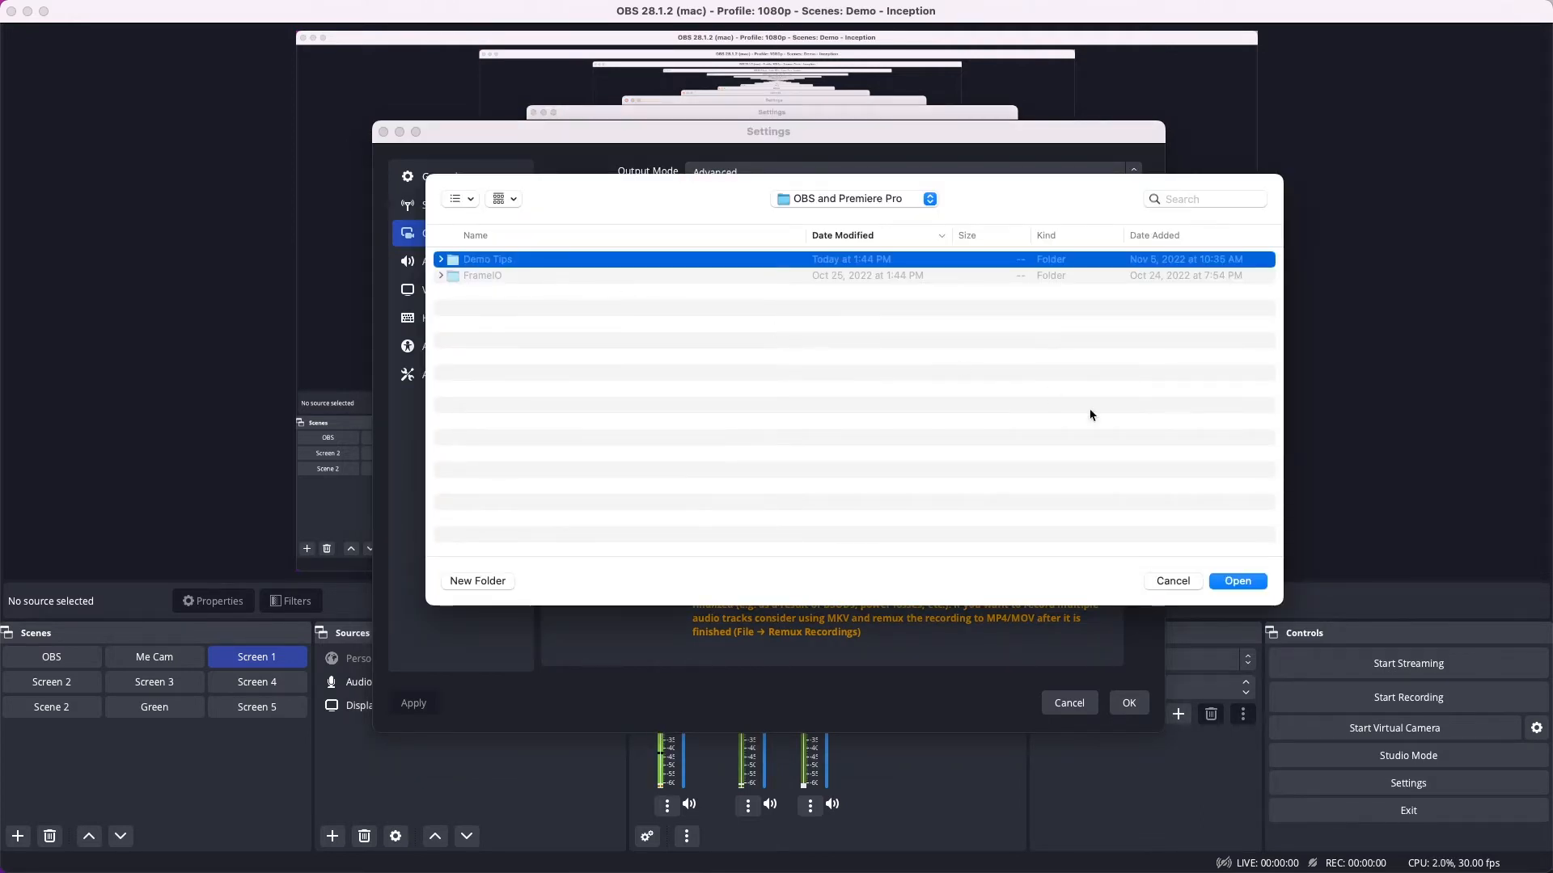
left_click(1238, 583)
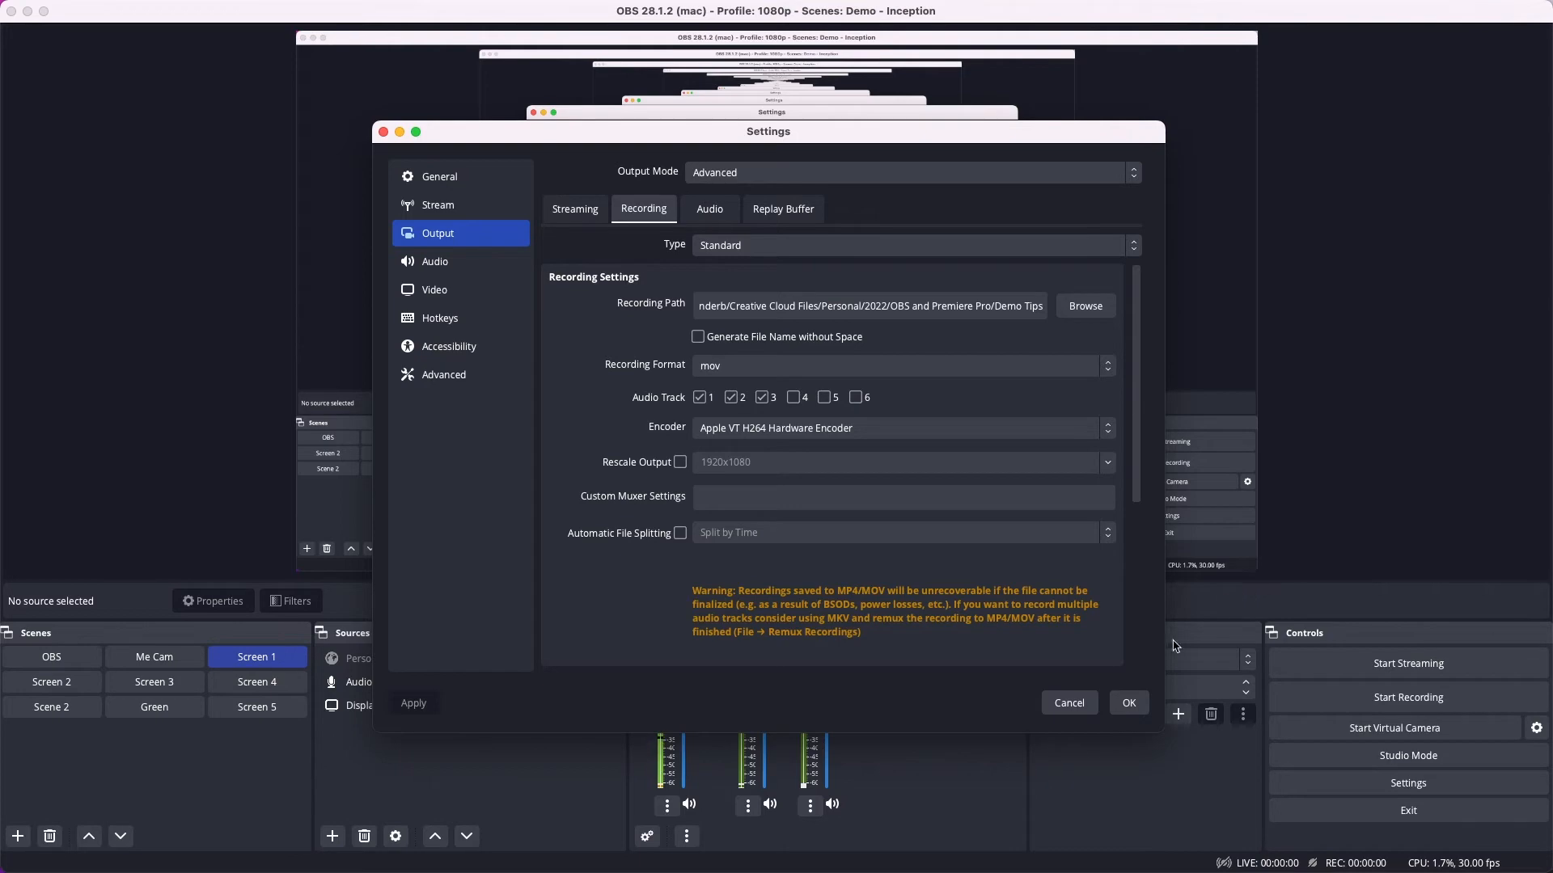
left_click(1127, 703)
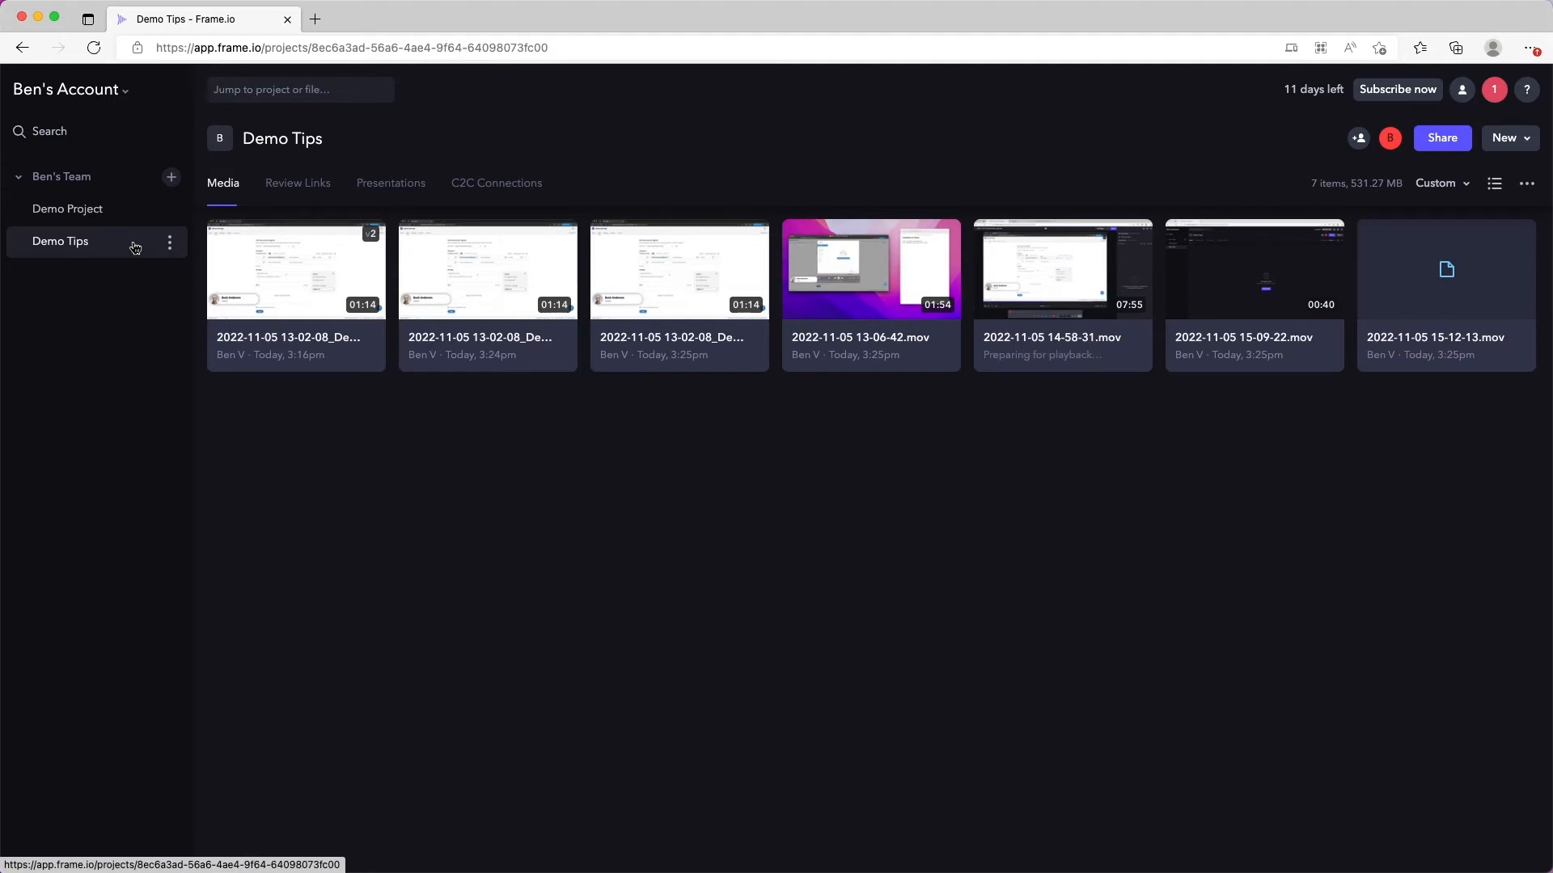
Step: Copy the Demo Tips project's web address from the browser, then switch to OBS and open the custom browser docks settings
left_click(247, 49)
key("super+c")
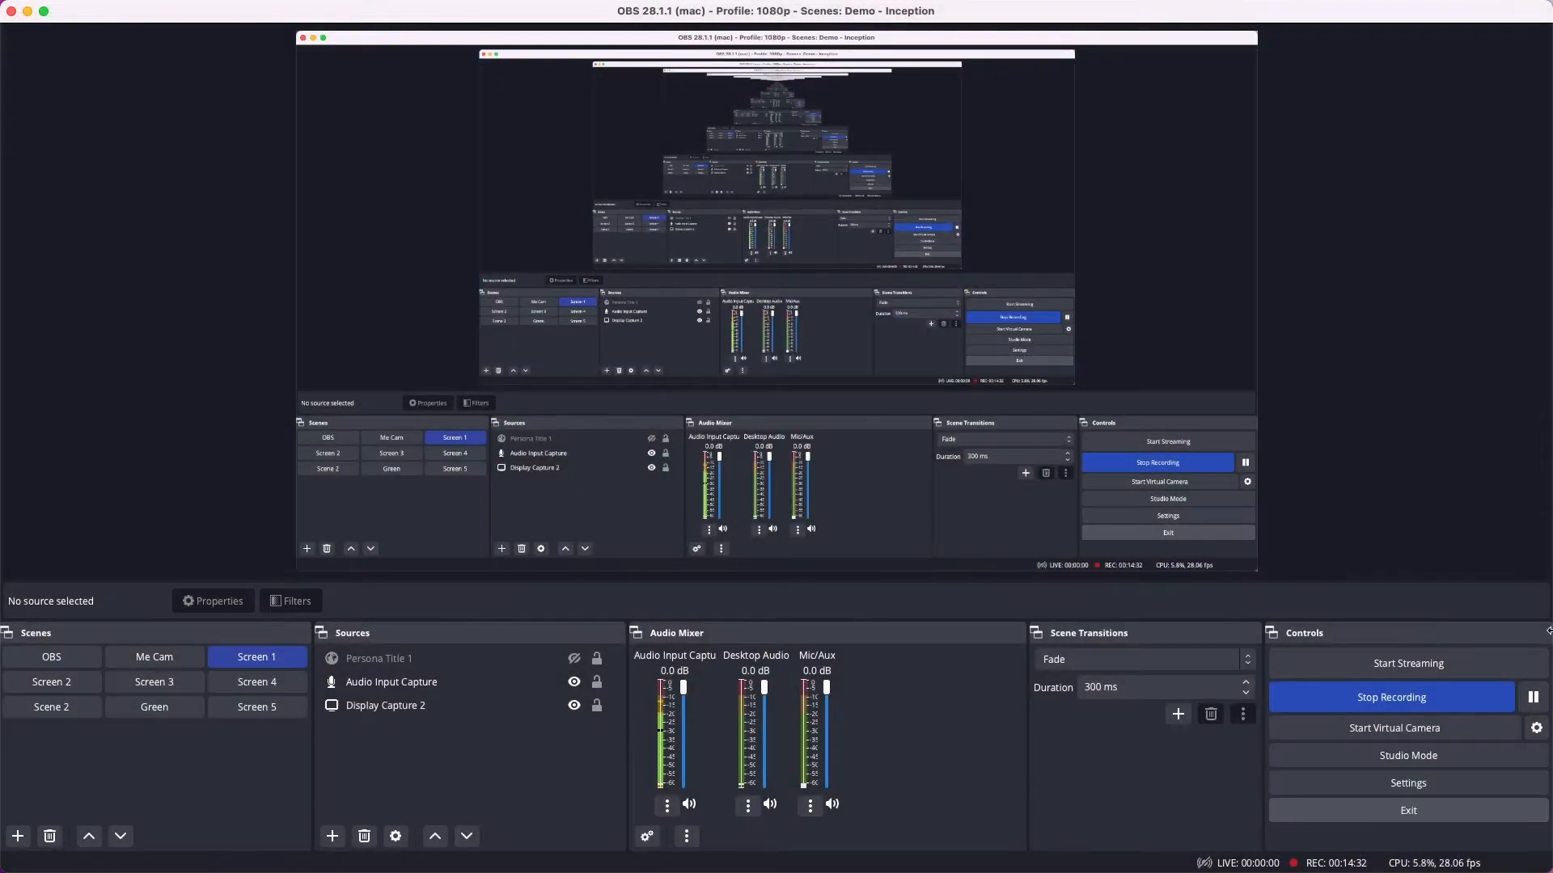
left_click(1439, 515)
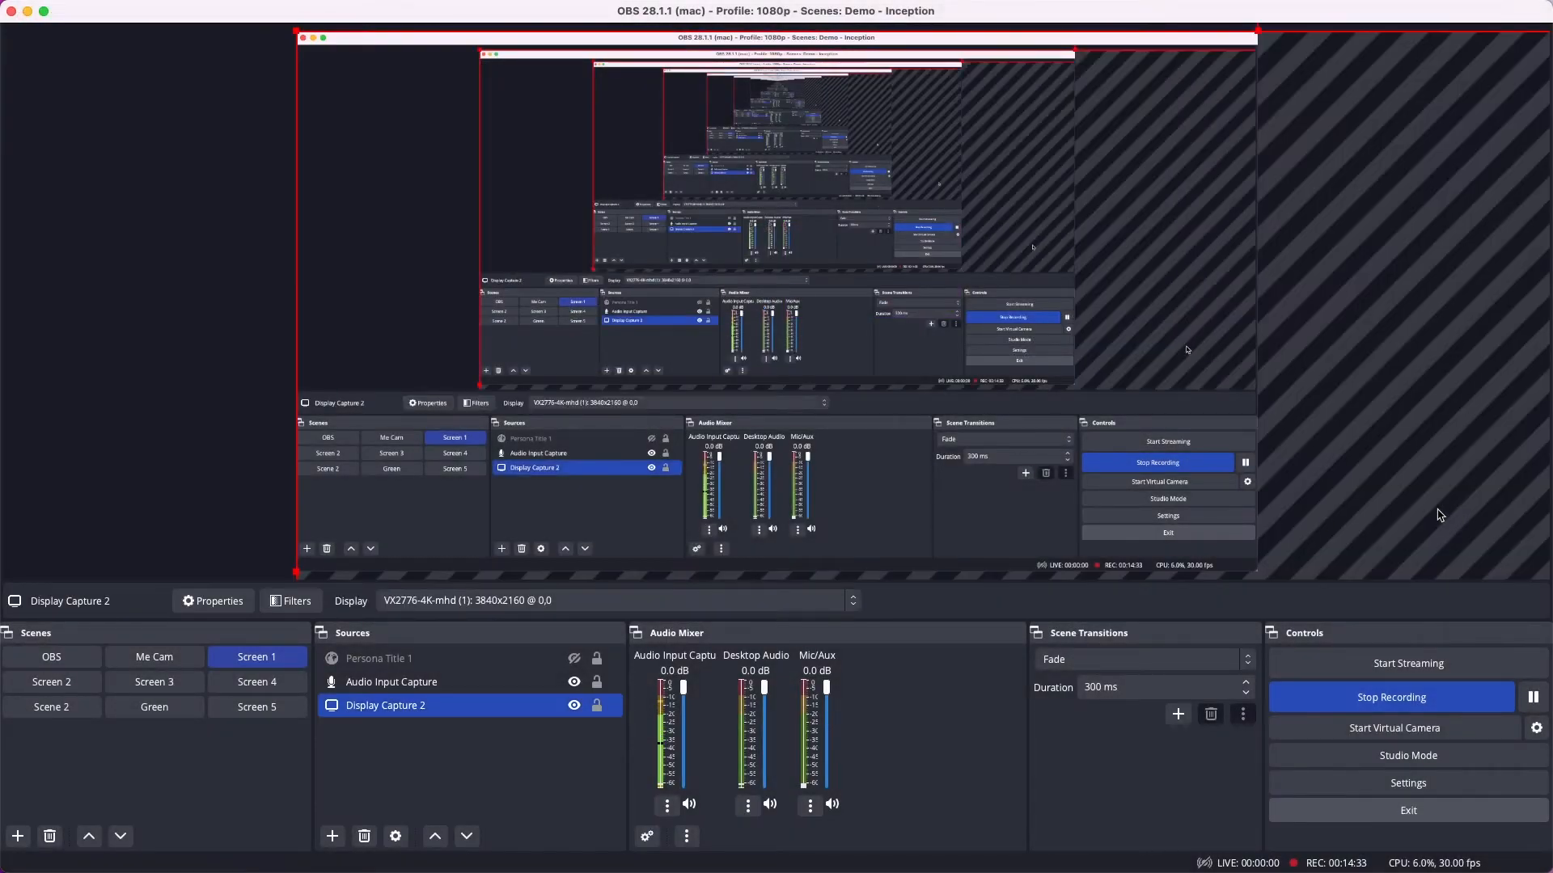
left_click(180, 301)
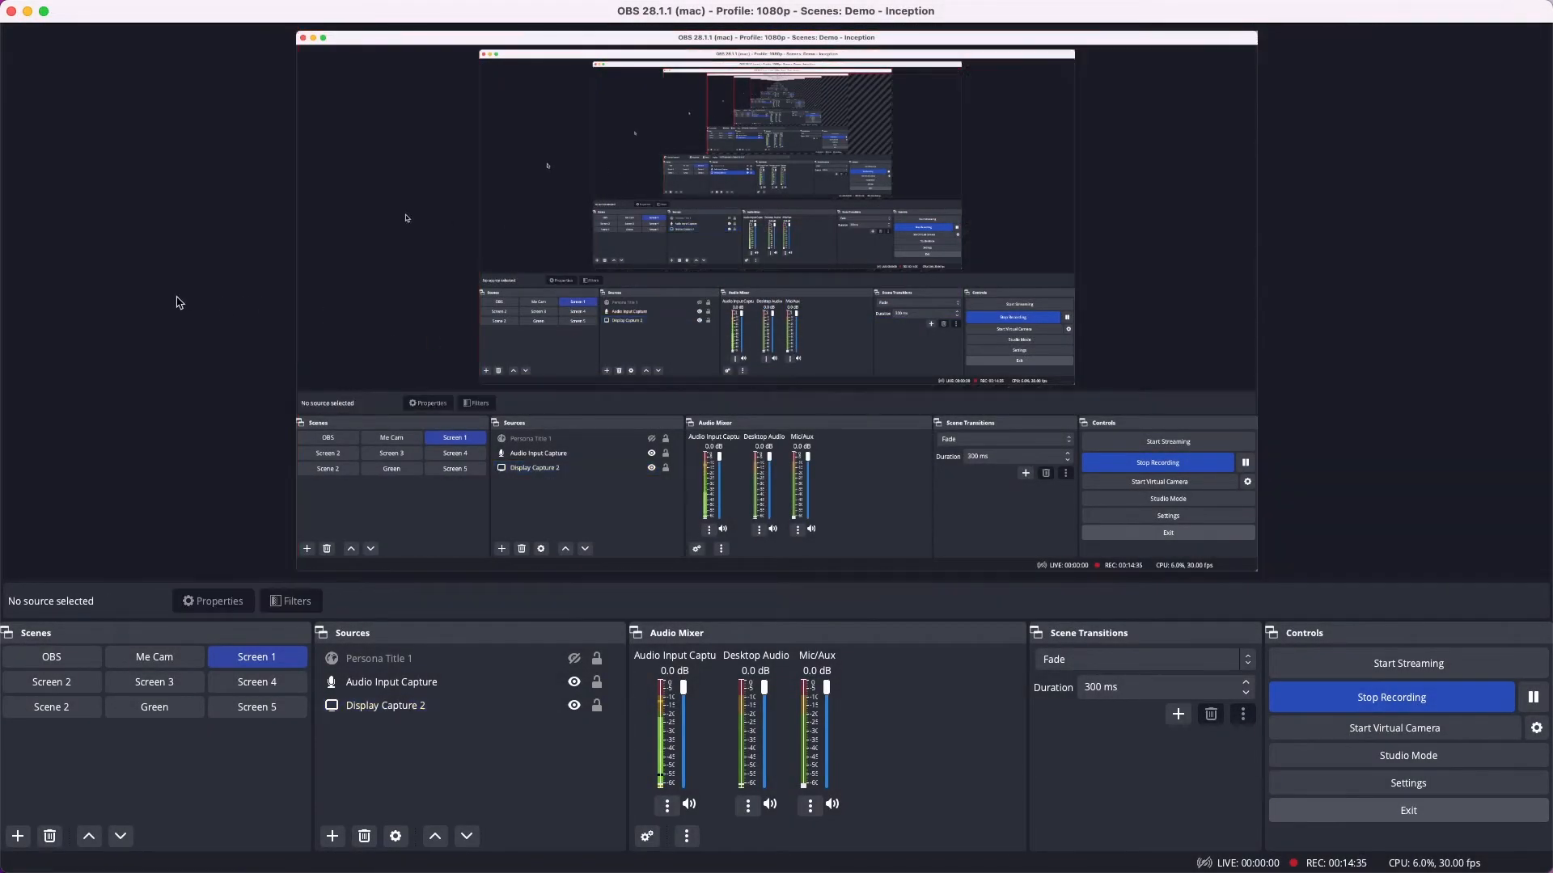
left_click(243, 9)
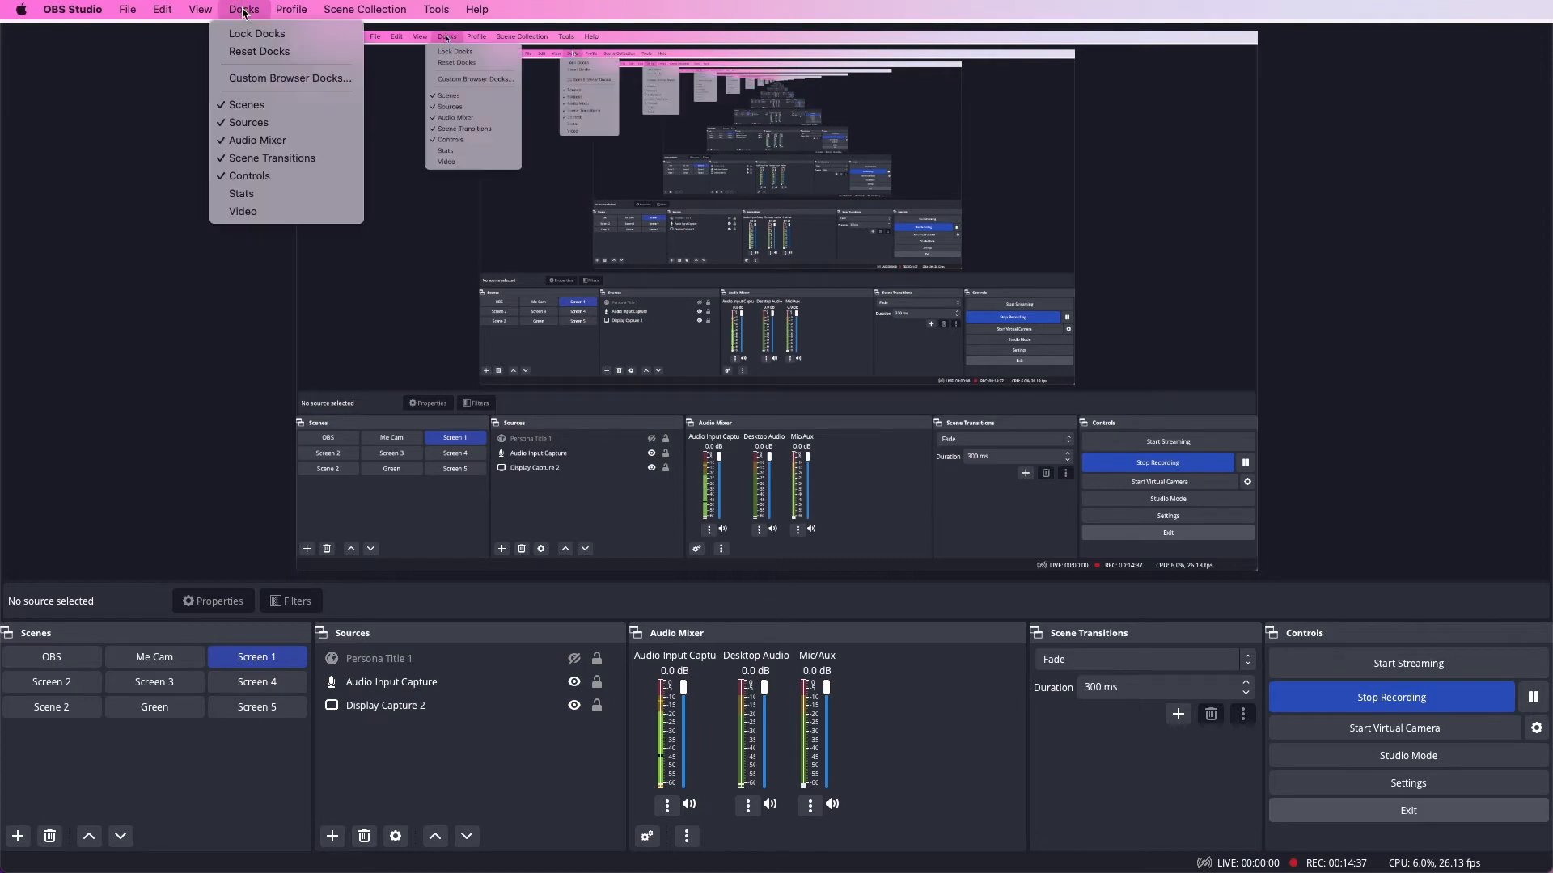
left_click(267, 78)
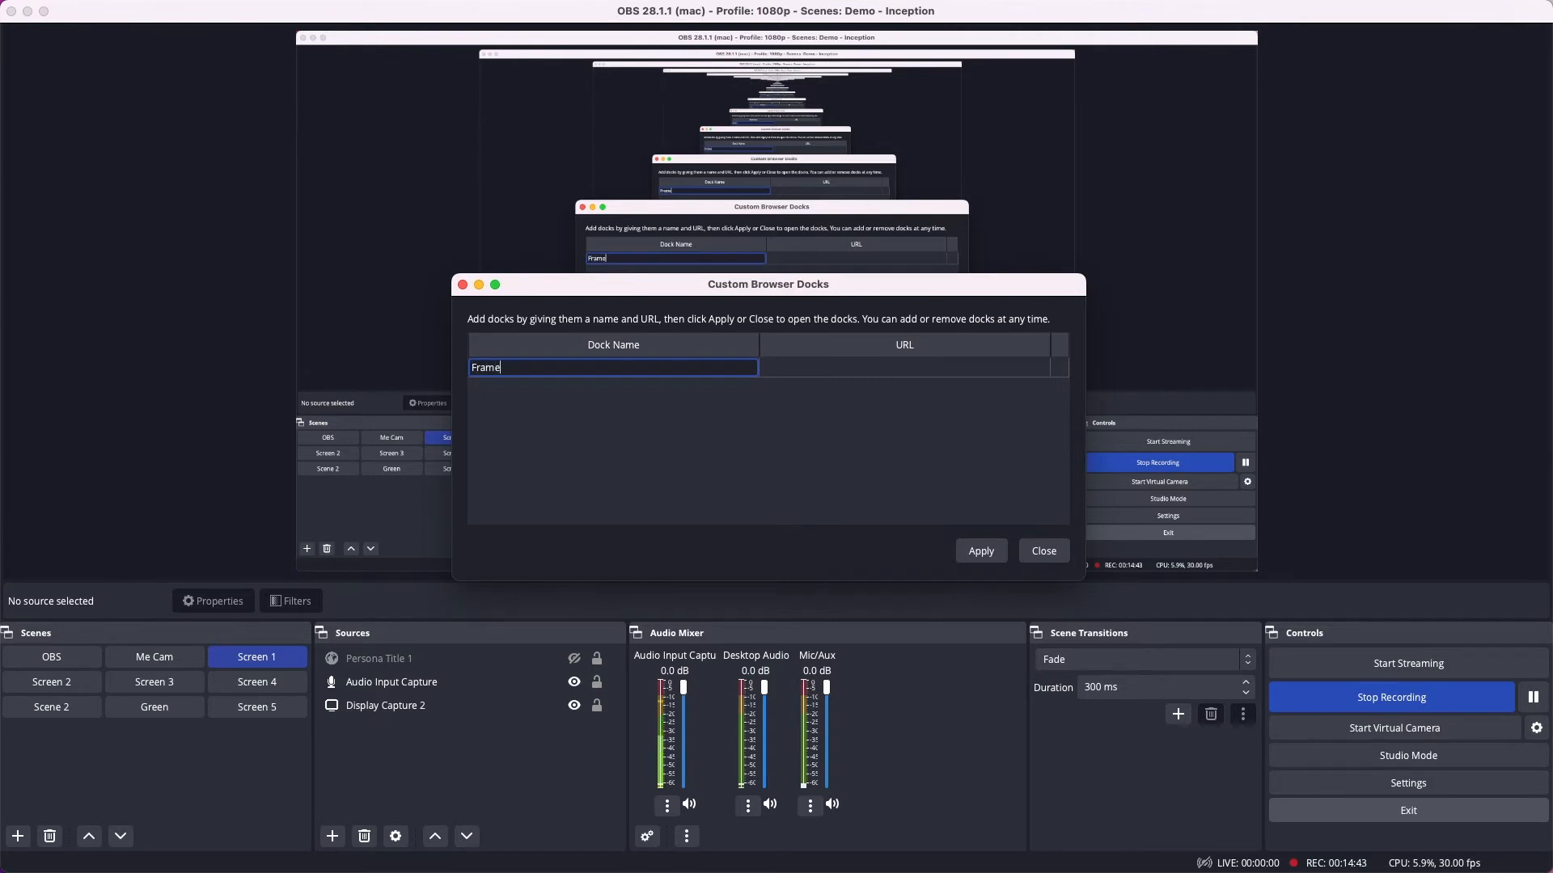
Step: Add a custom browser dock named Frame.io with the copied project URL and dock it beside the OBS preview
type("Frame.io")
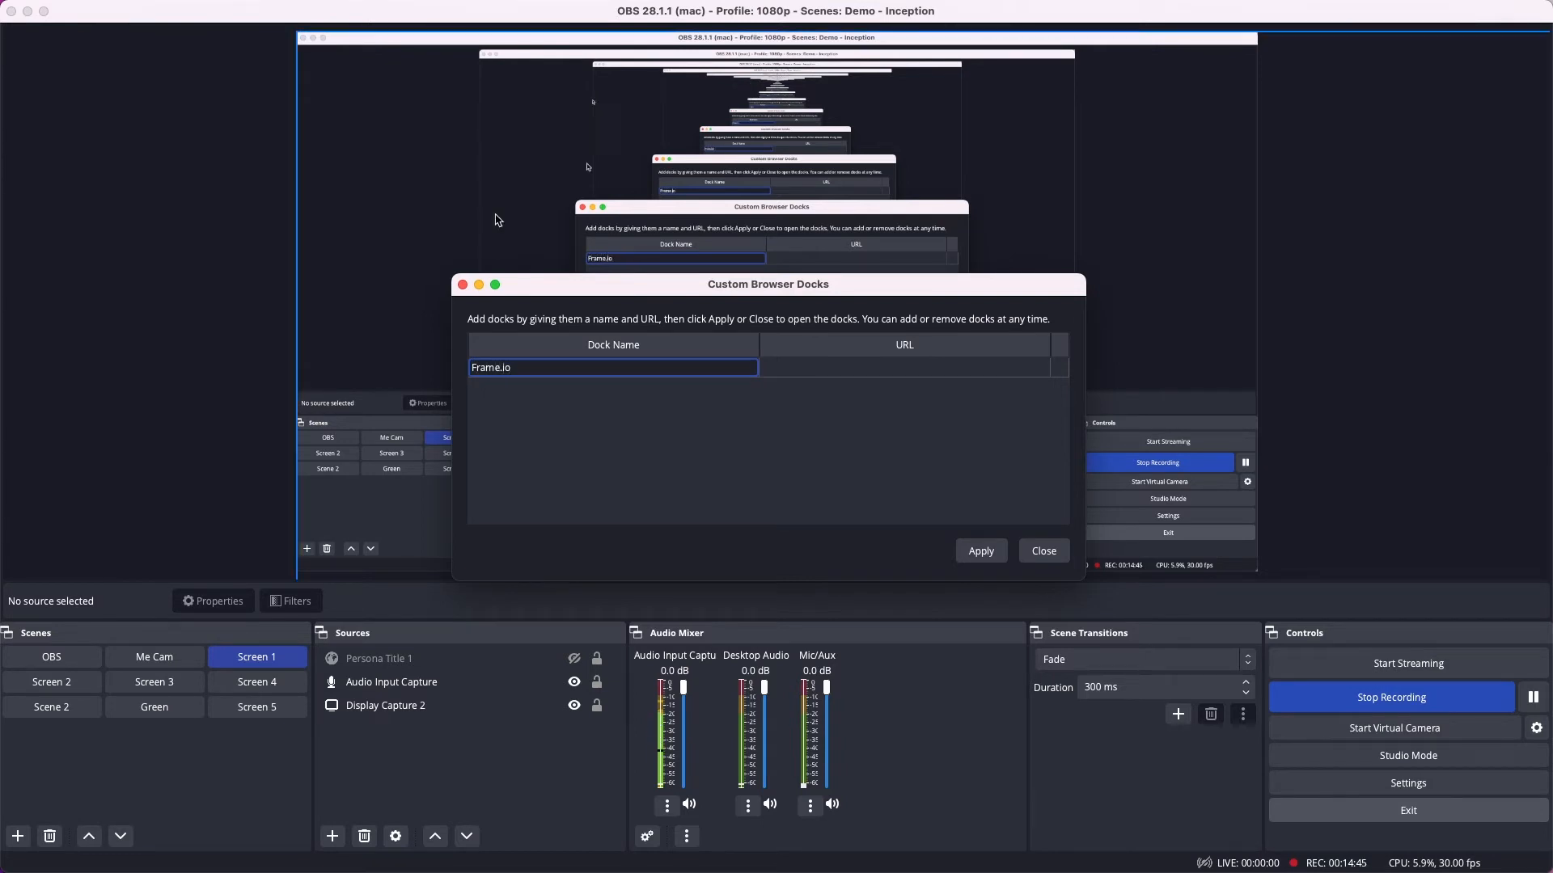
left_click(807, 374)
key("super+v")
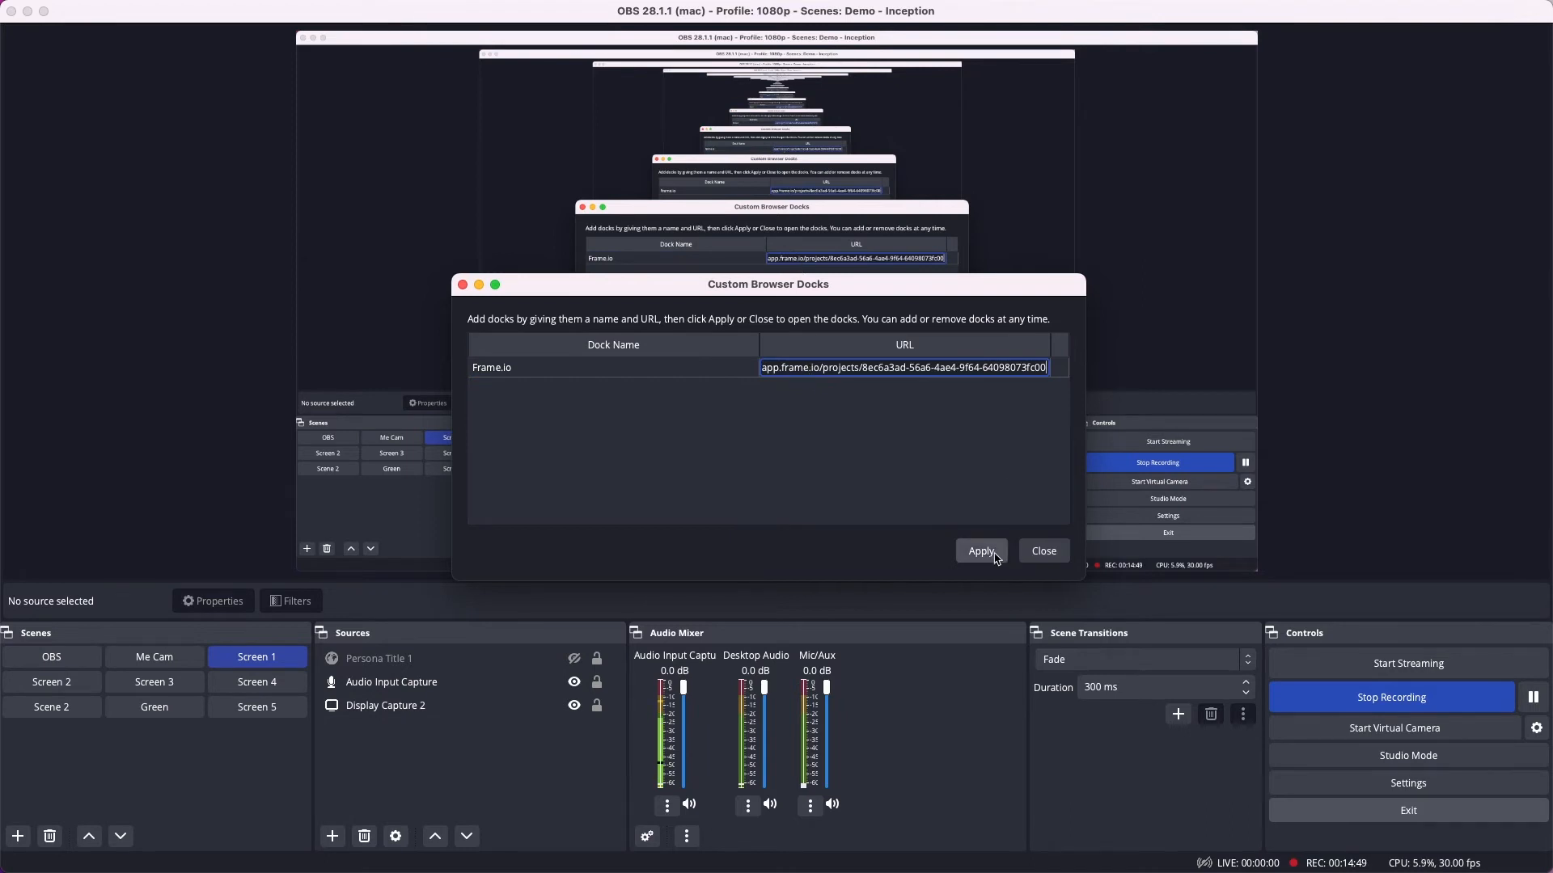
left_click(1041, 553)
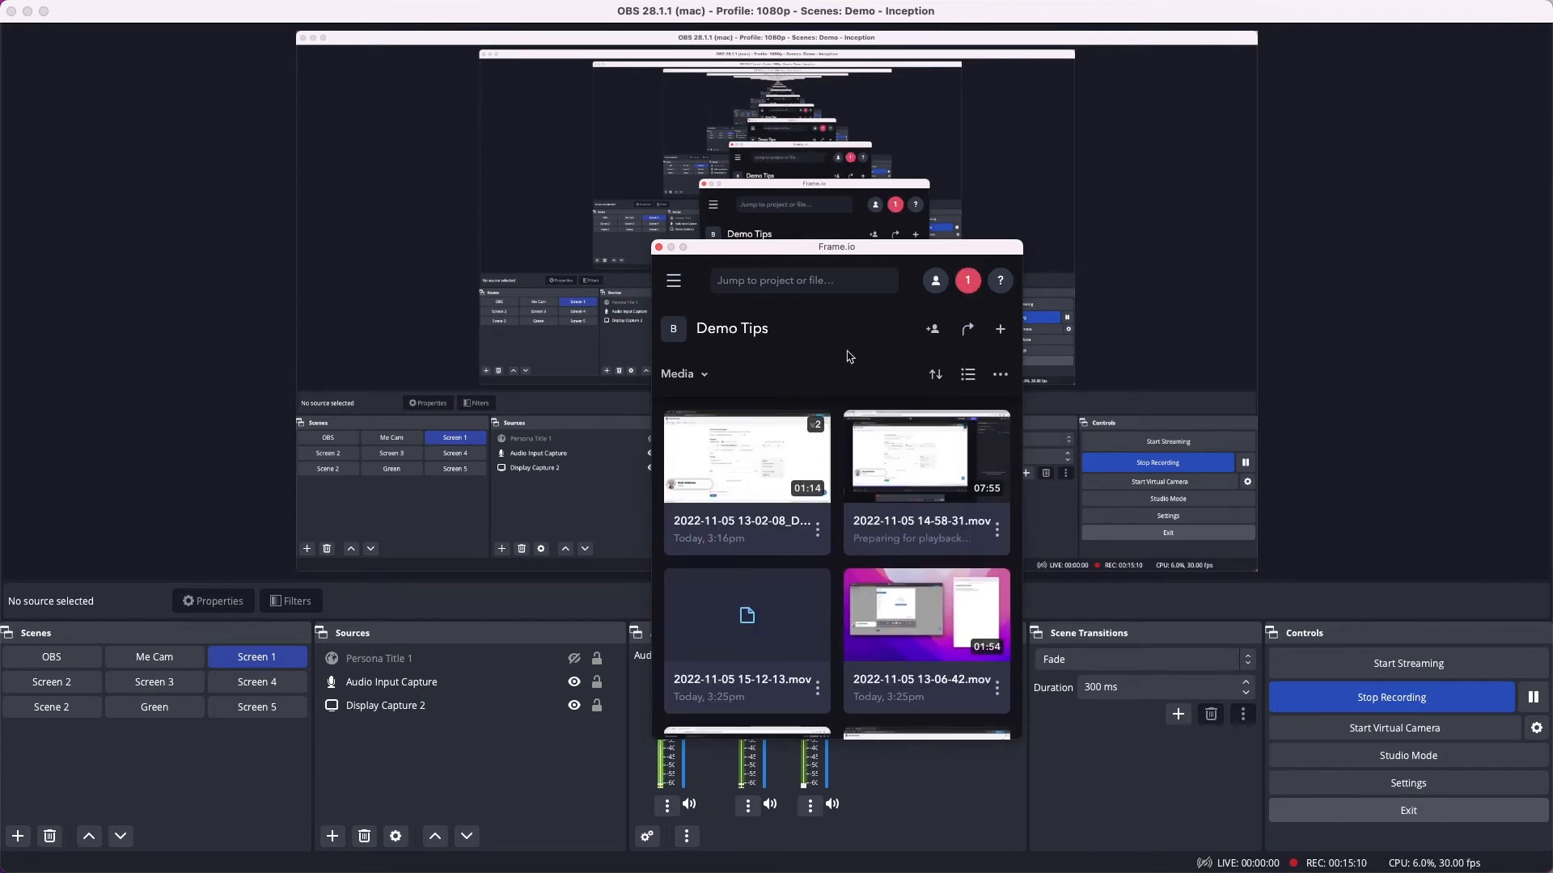
left_click_drag(839, 257, 1535, 219)
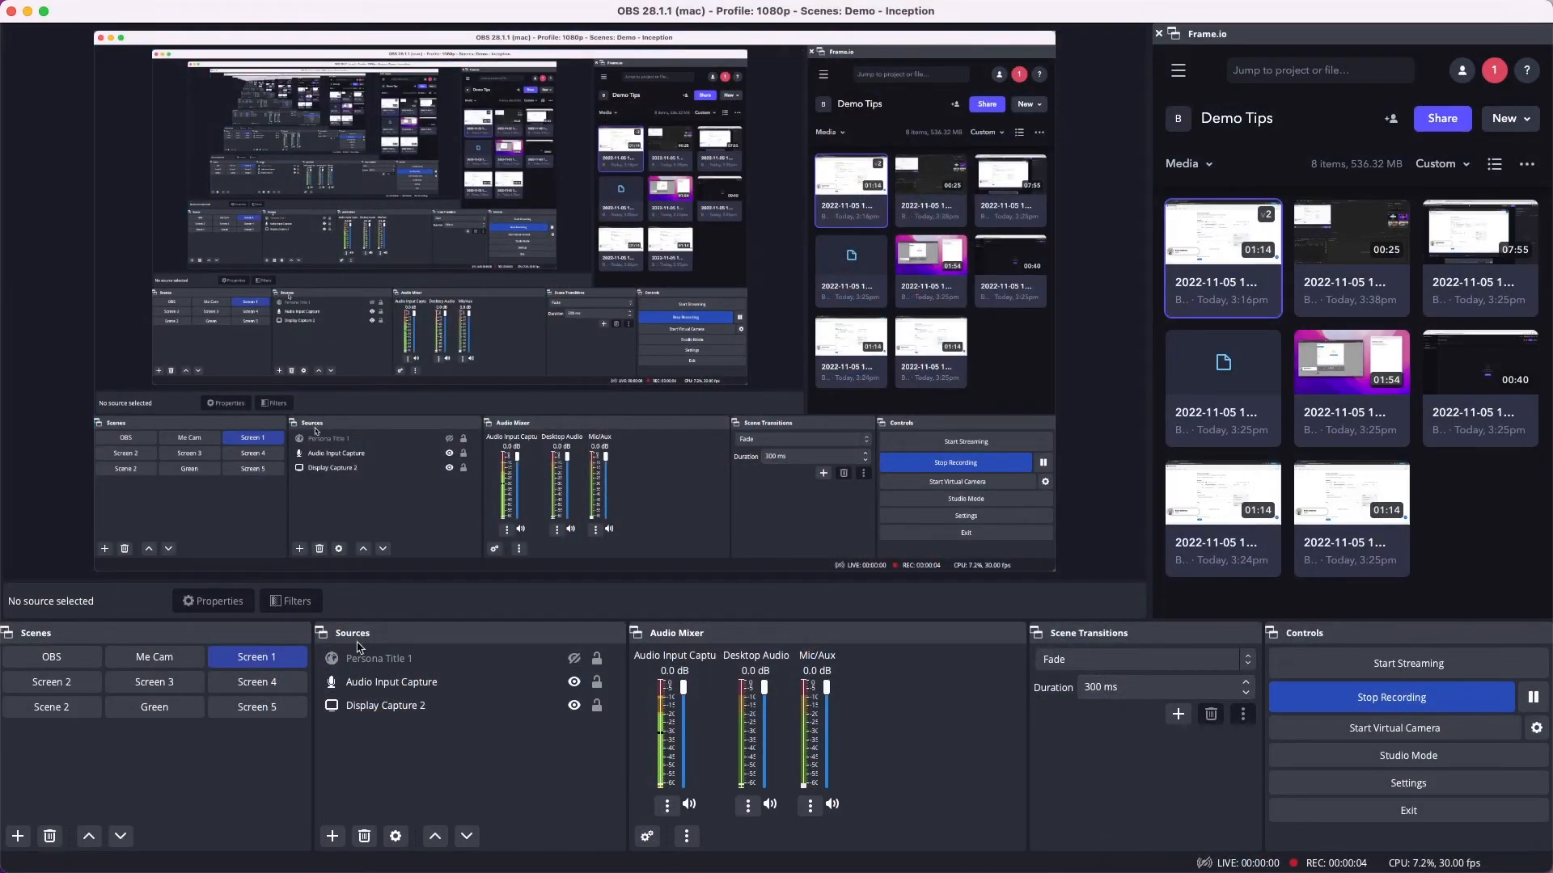
Step: Select the Audio Input Capture and Display Capture 2 sources in turn as test footage, clear the selection and stop the recording
left_click(411, 692)
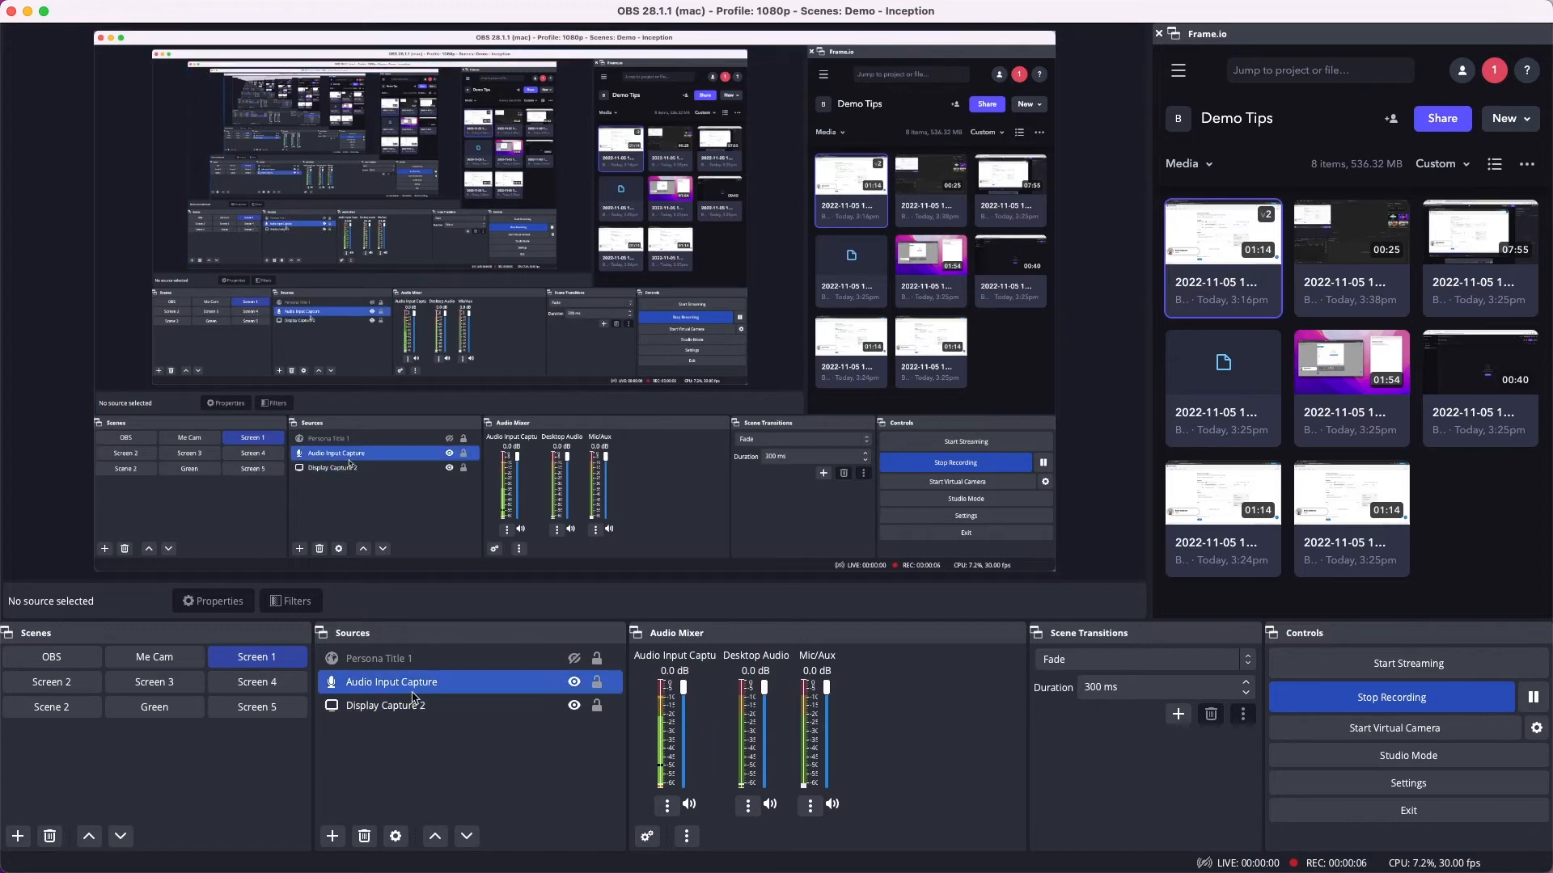
left_click(428, 705)
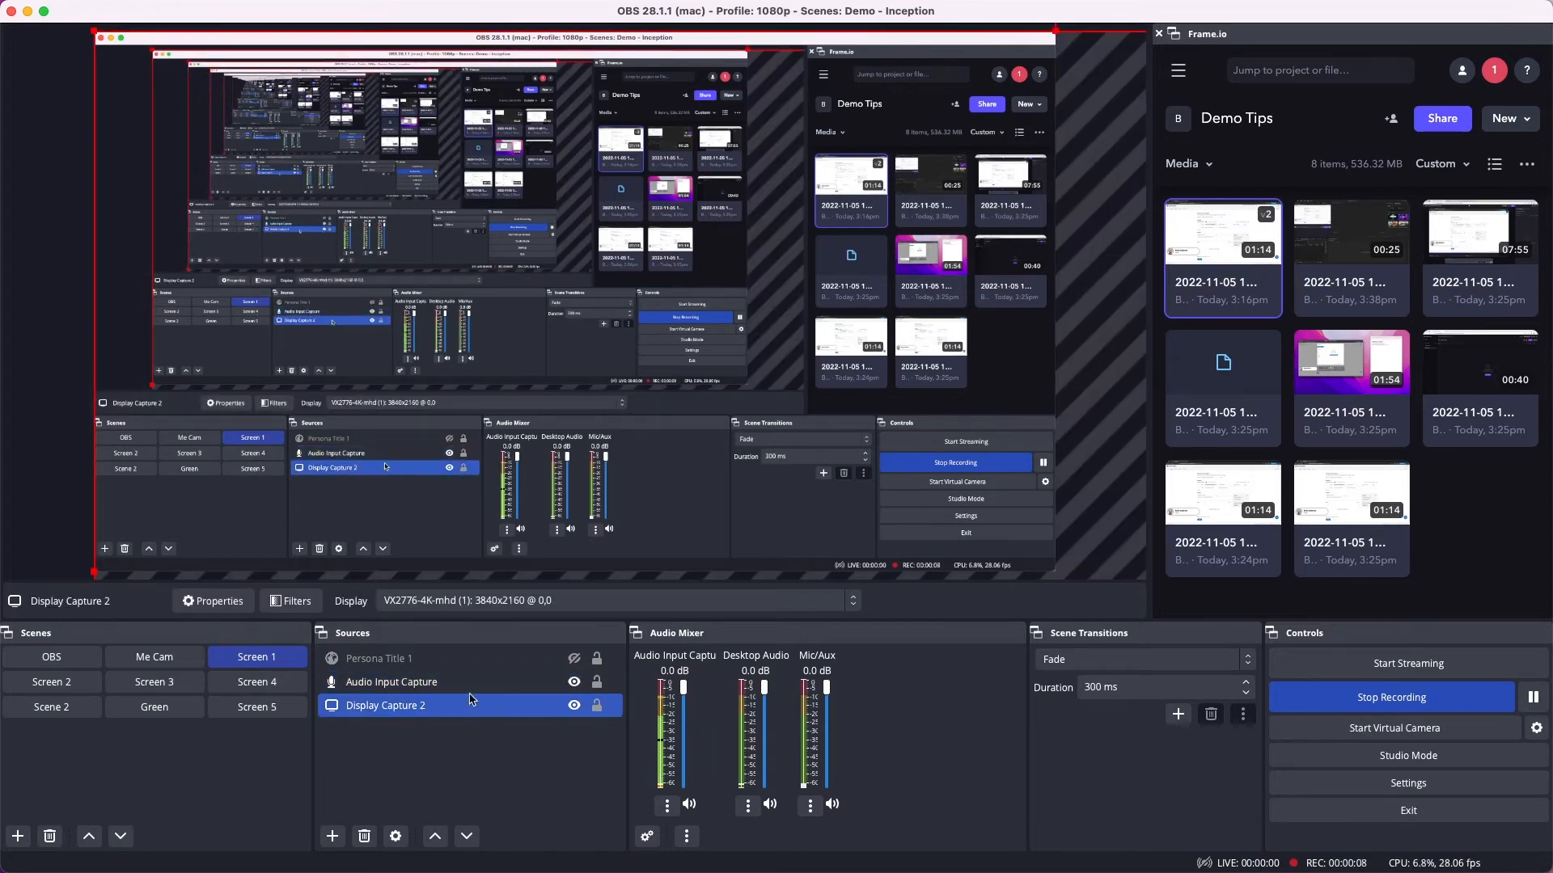
left_click(471, 665)
left_click(482, 760)
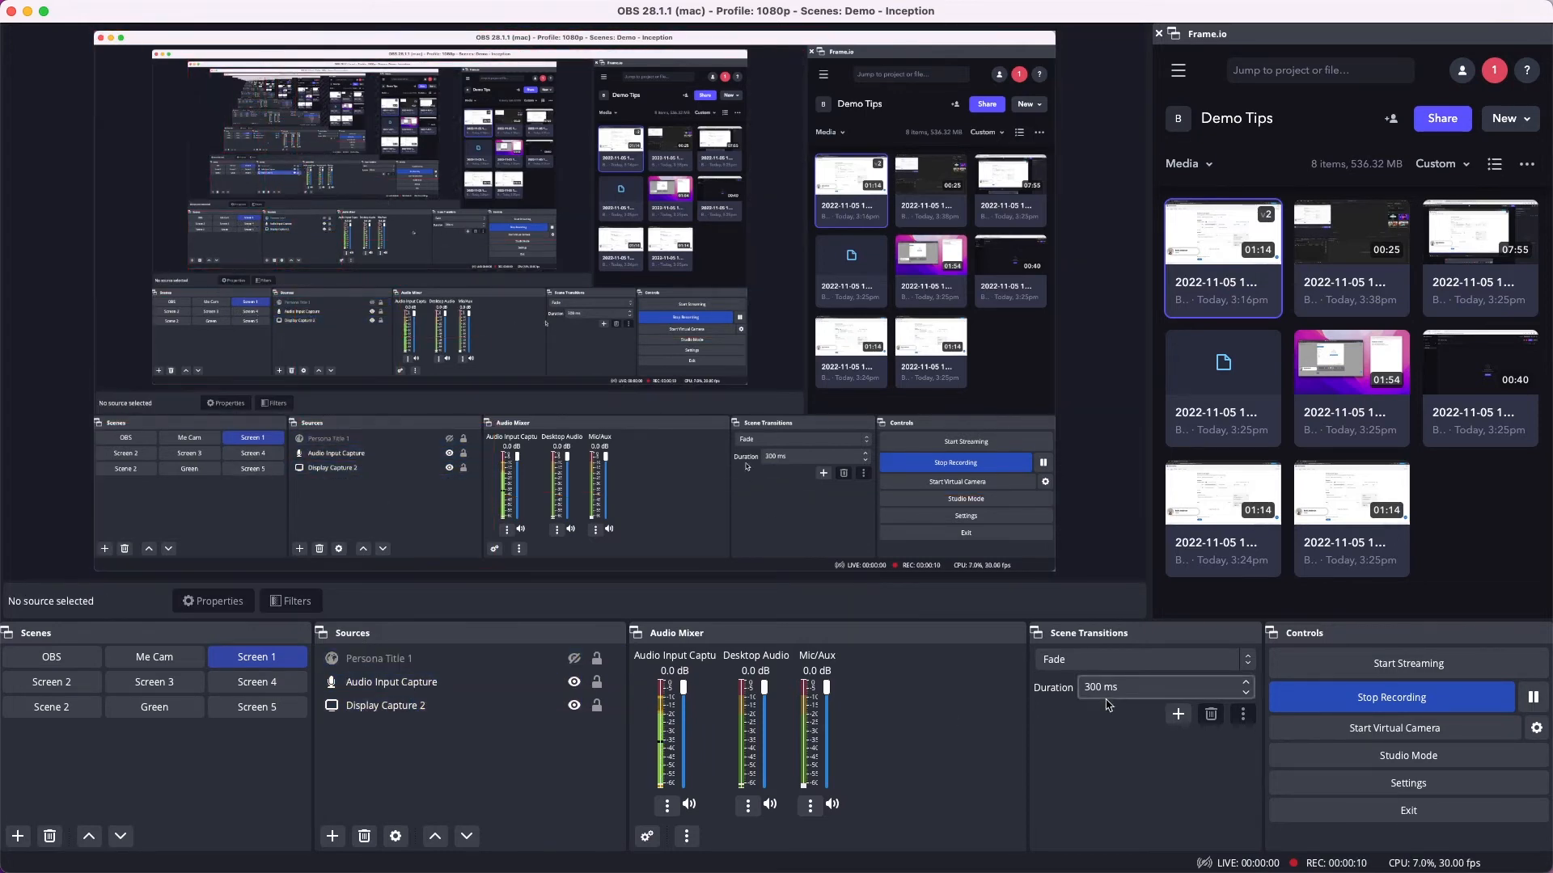
left_click(1346, 702)
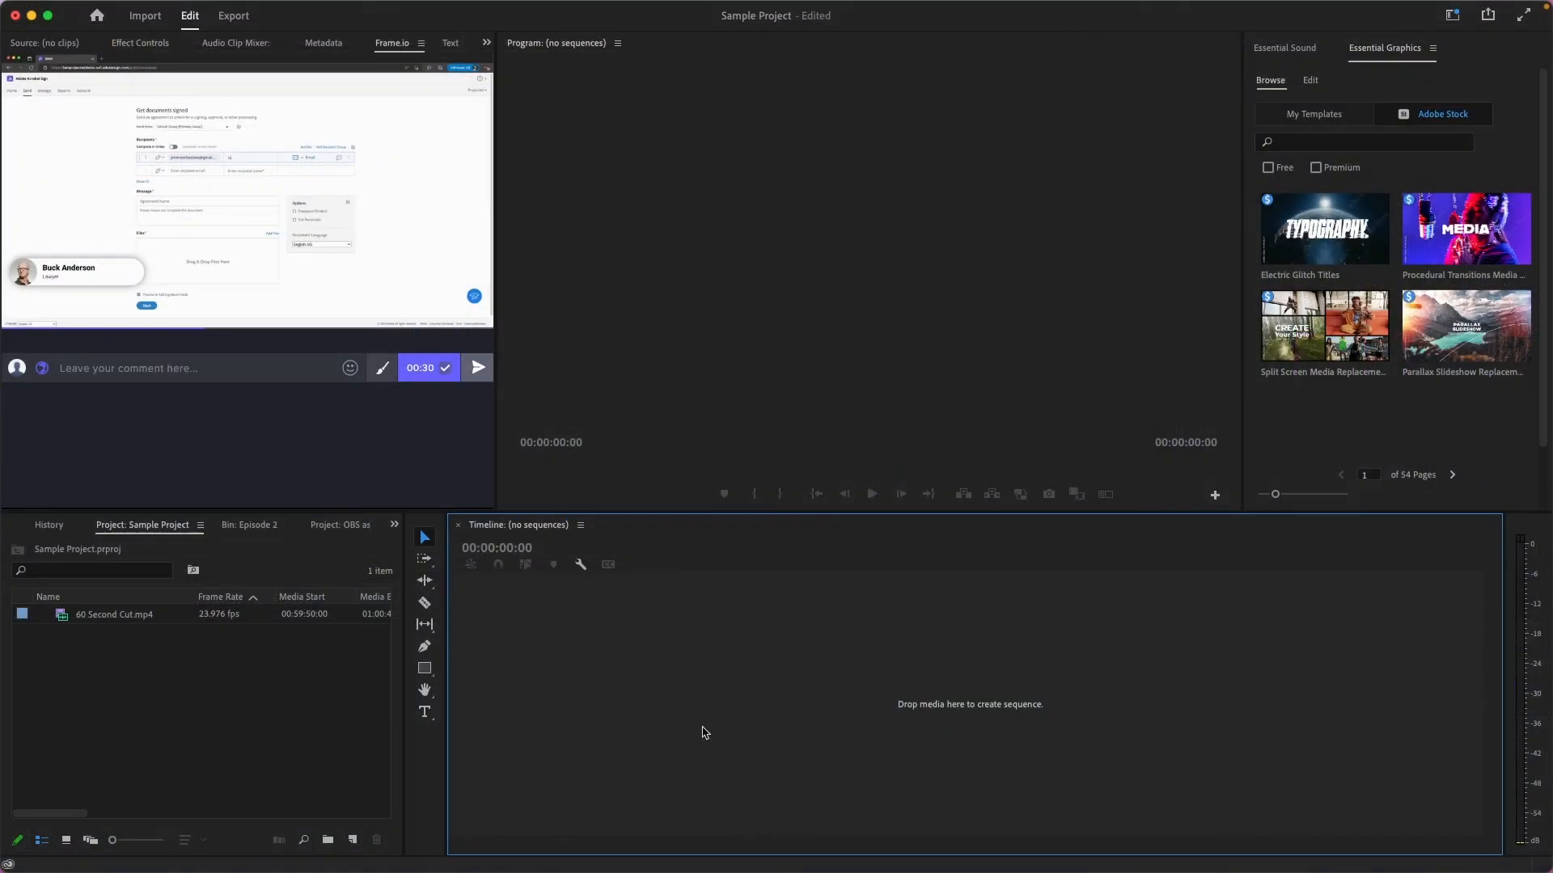
Step: In Premiere Pro, leave the open clip in the Frame.io panel and browse the Demo Tips media for the new recording
left_click(165, 218)
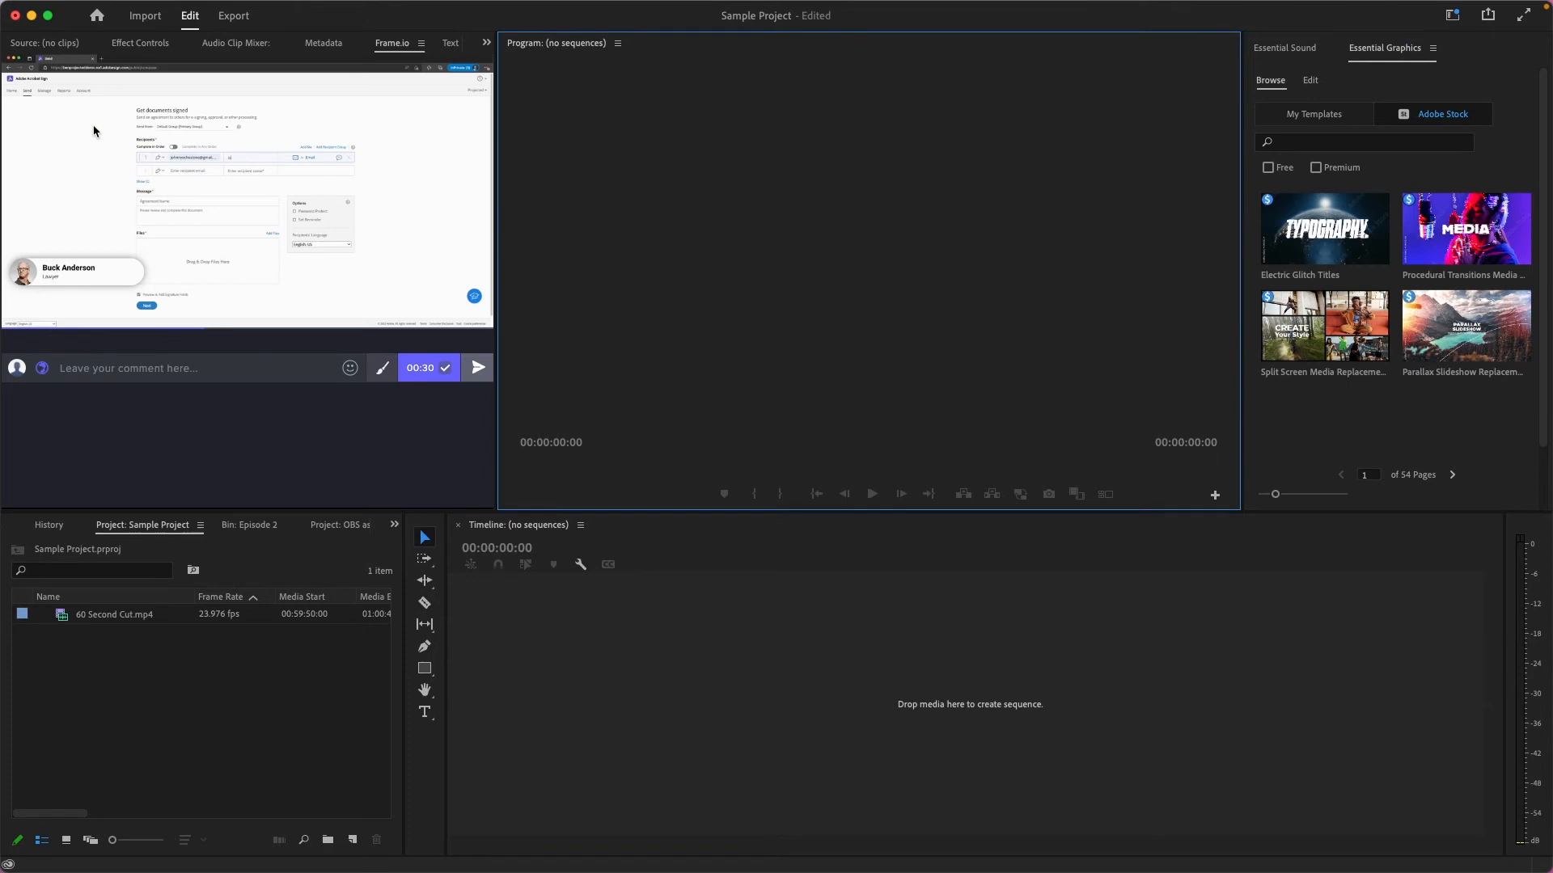
left_click(18, 78)
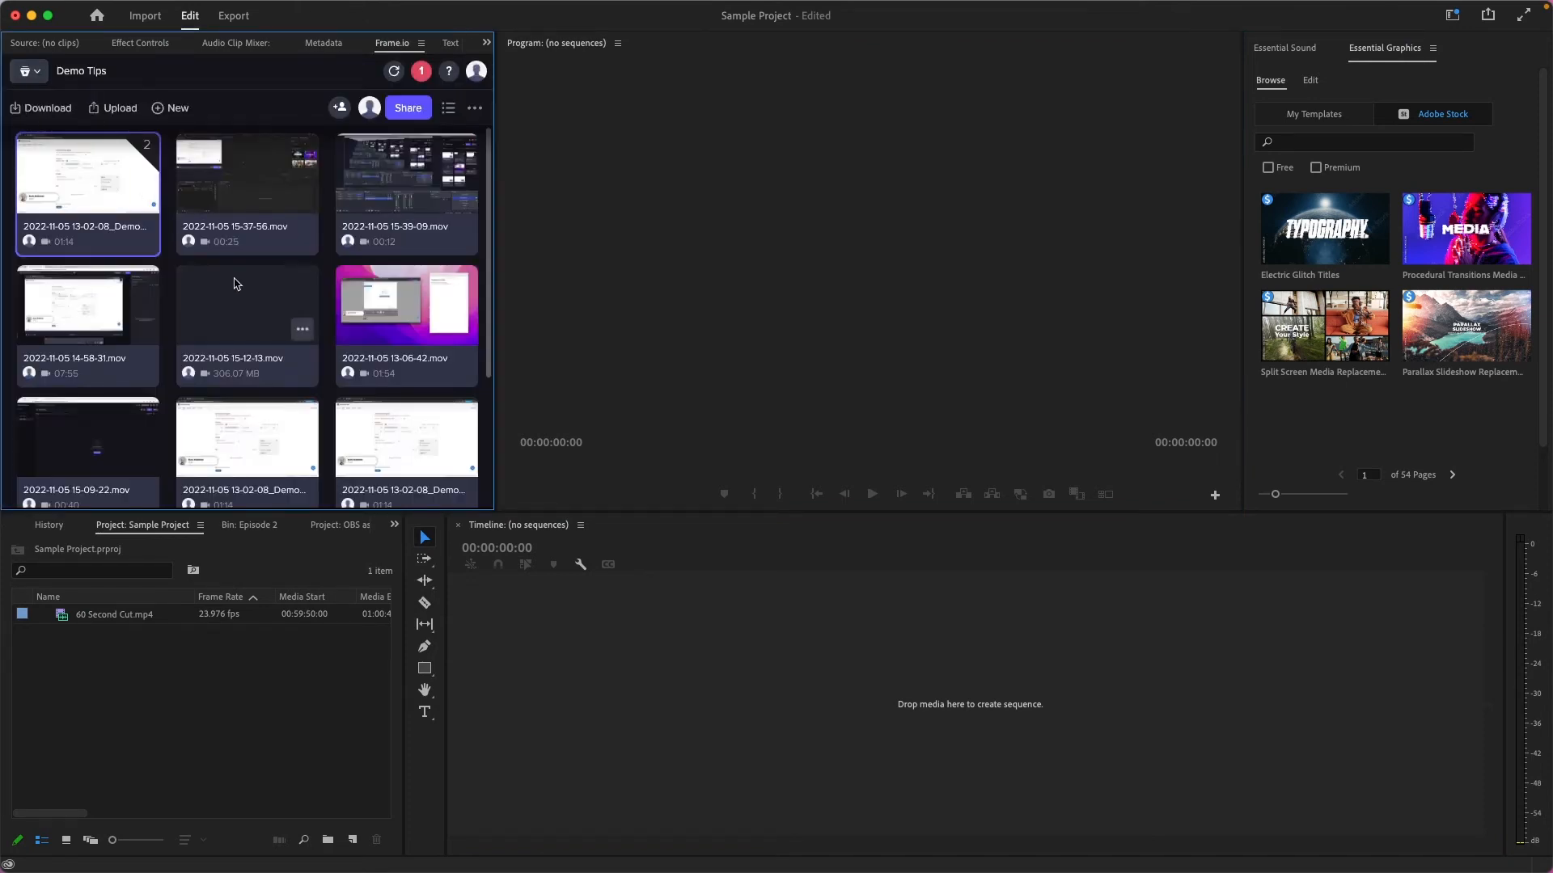
scroll(312, 322, "down", 1)
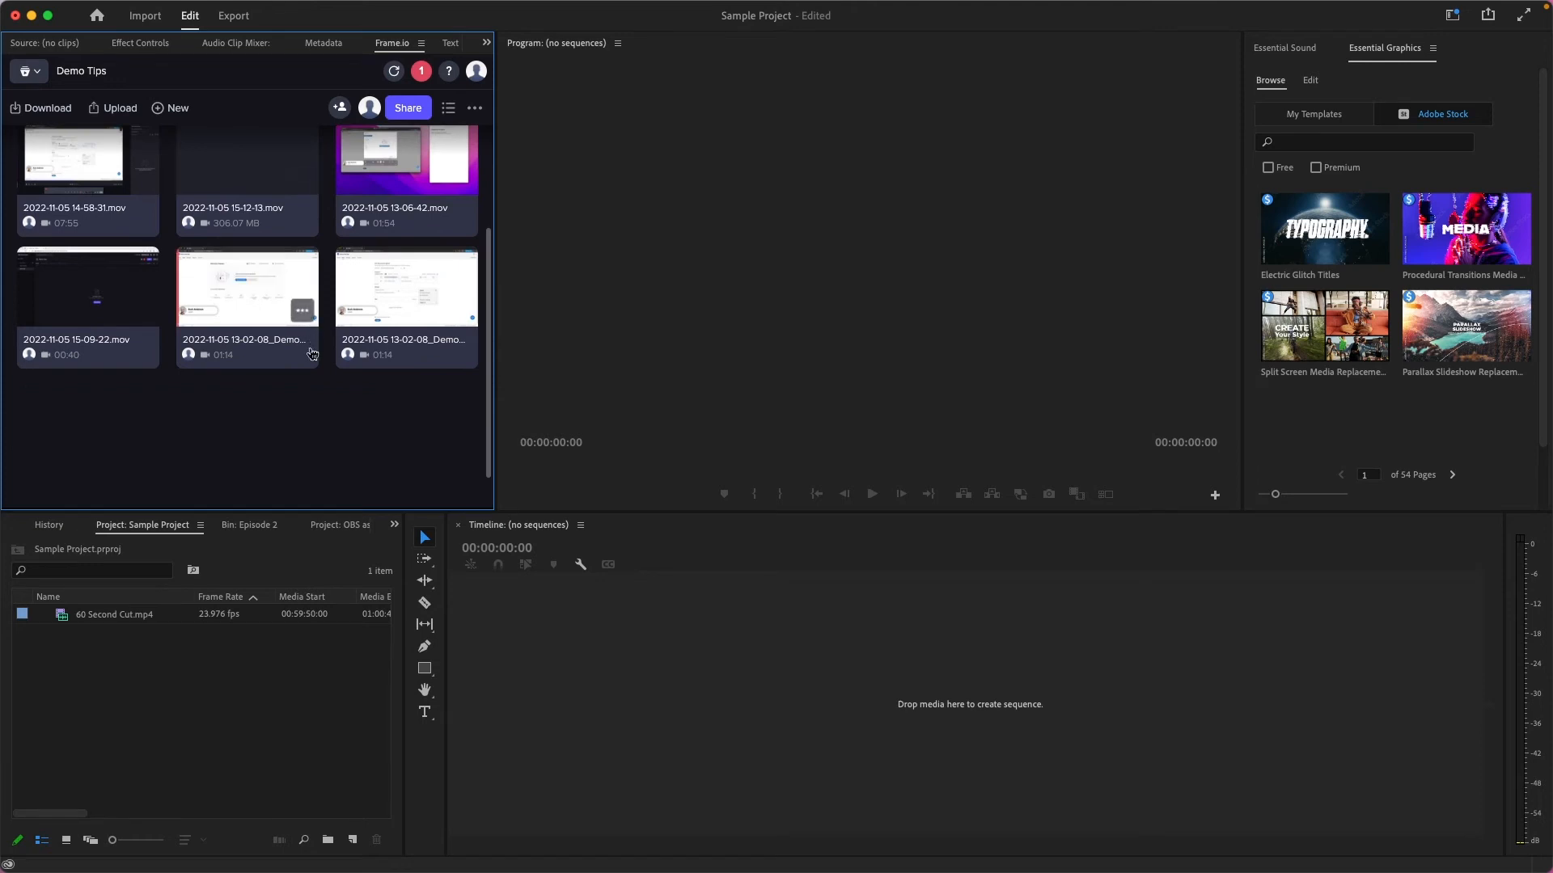
scroll(306, 396, "up", 1)
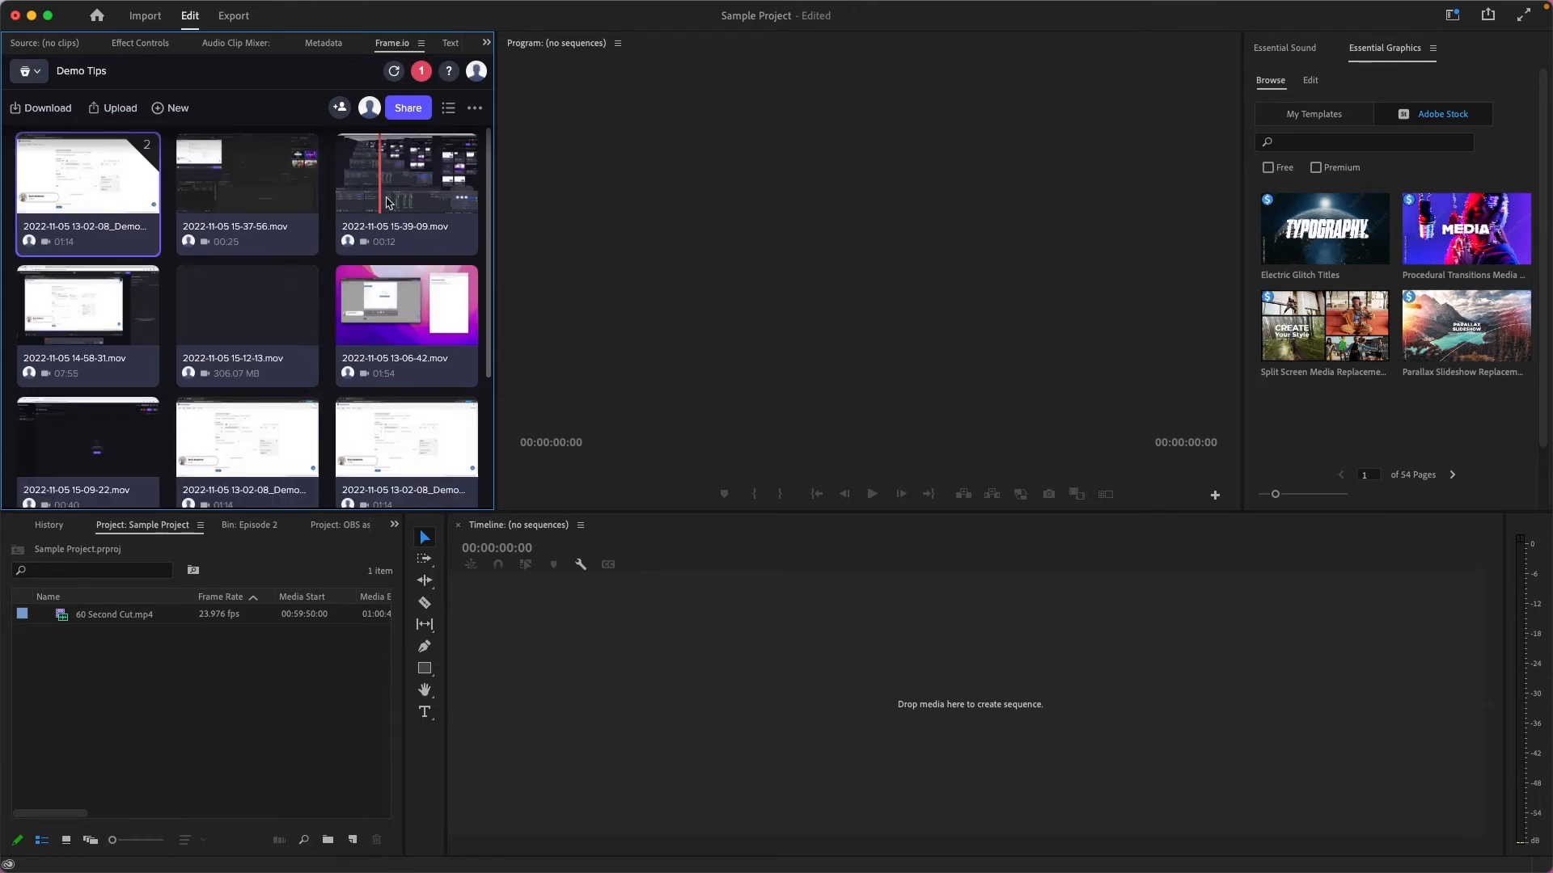
scroll(374, 198, "down", 1)
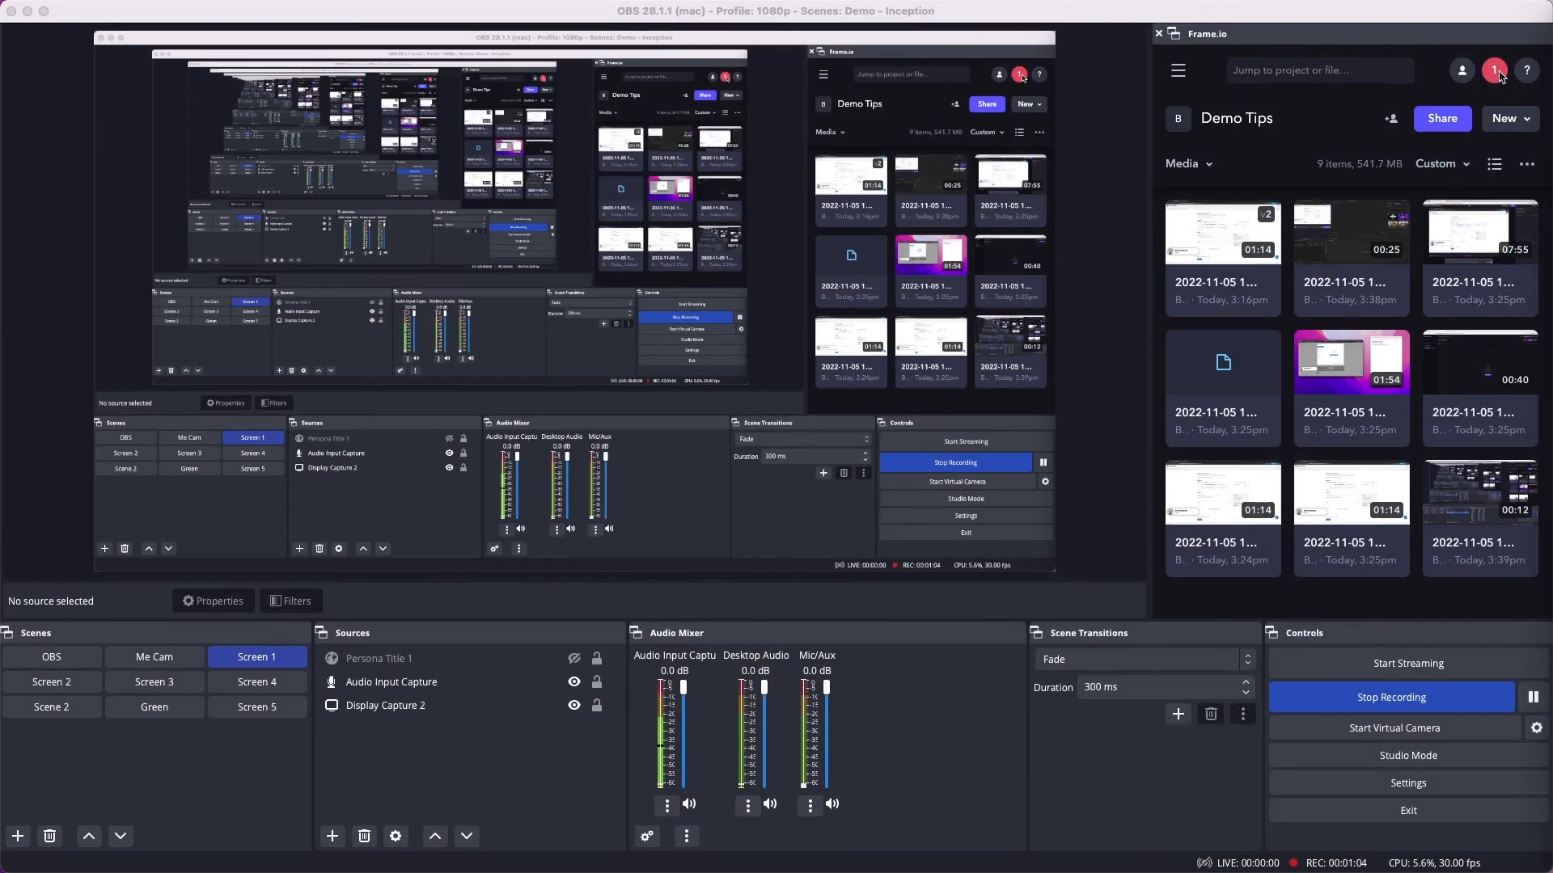
Step: Switch to OBS, review the comment notifications in the Frame.io dock and close them
left_click(1495, 75)
left_click(1495, 75)
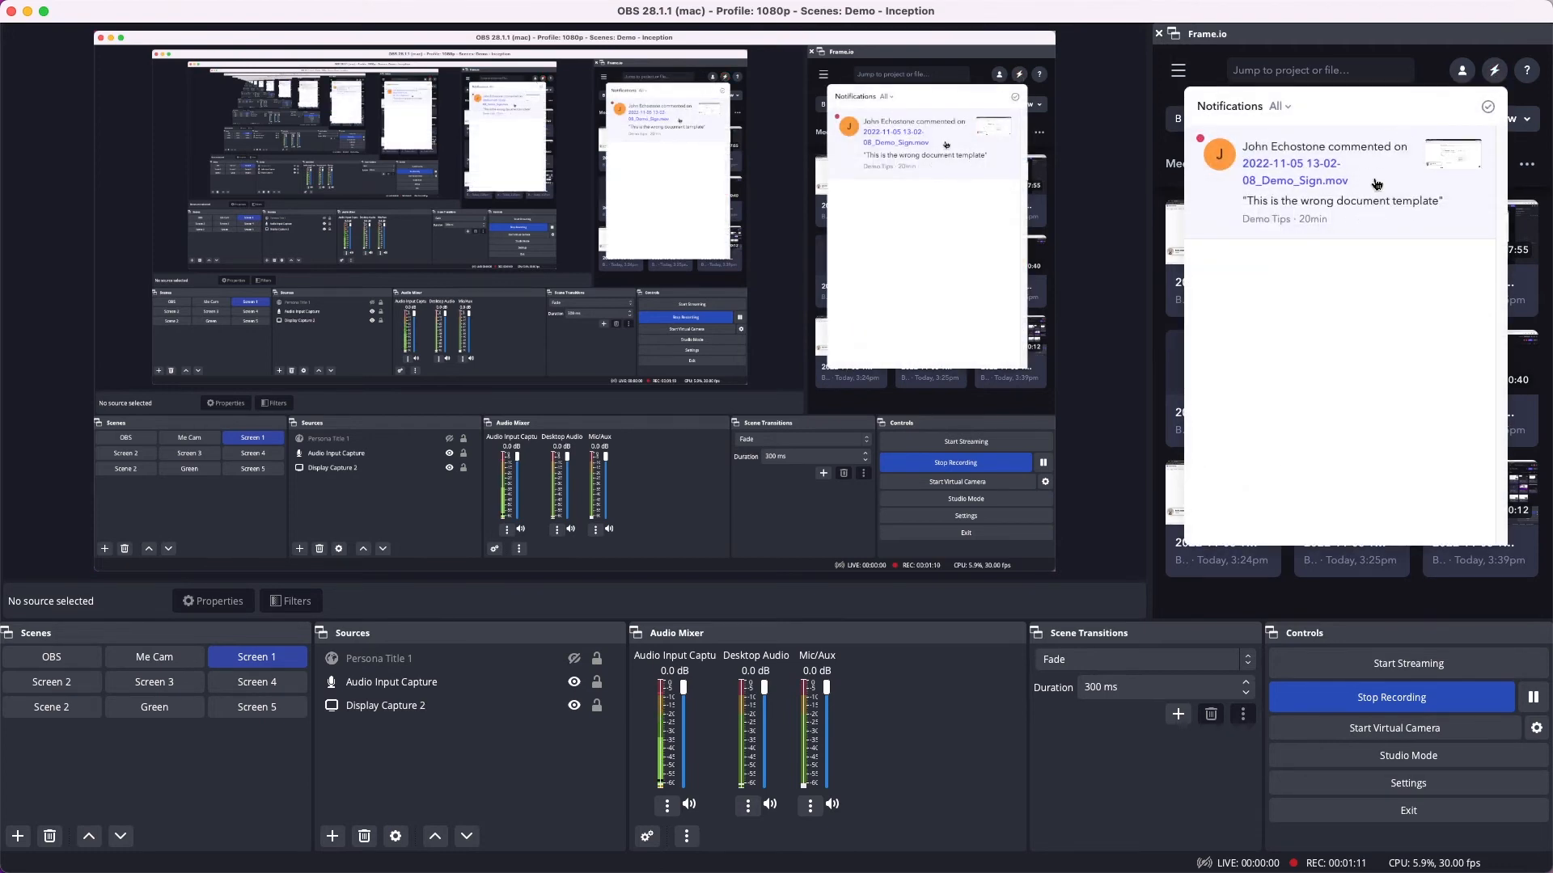
left_click(1491, 75)
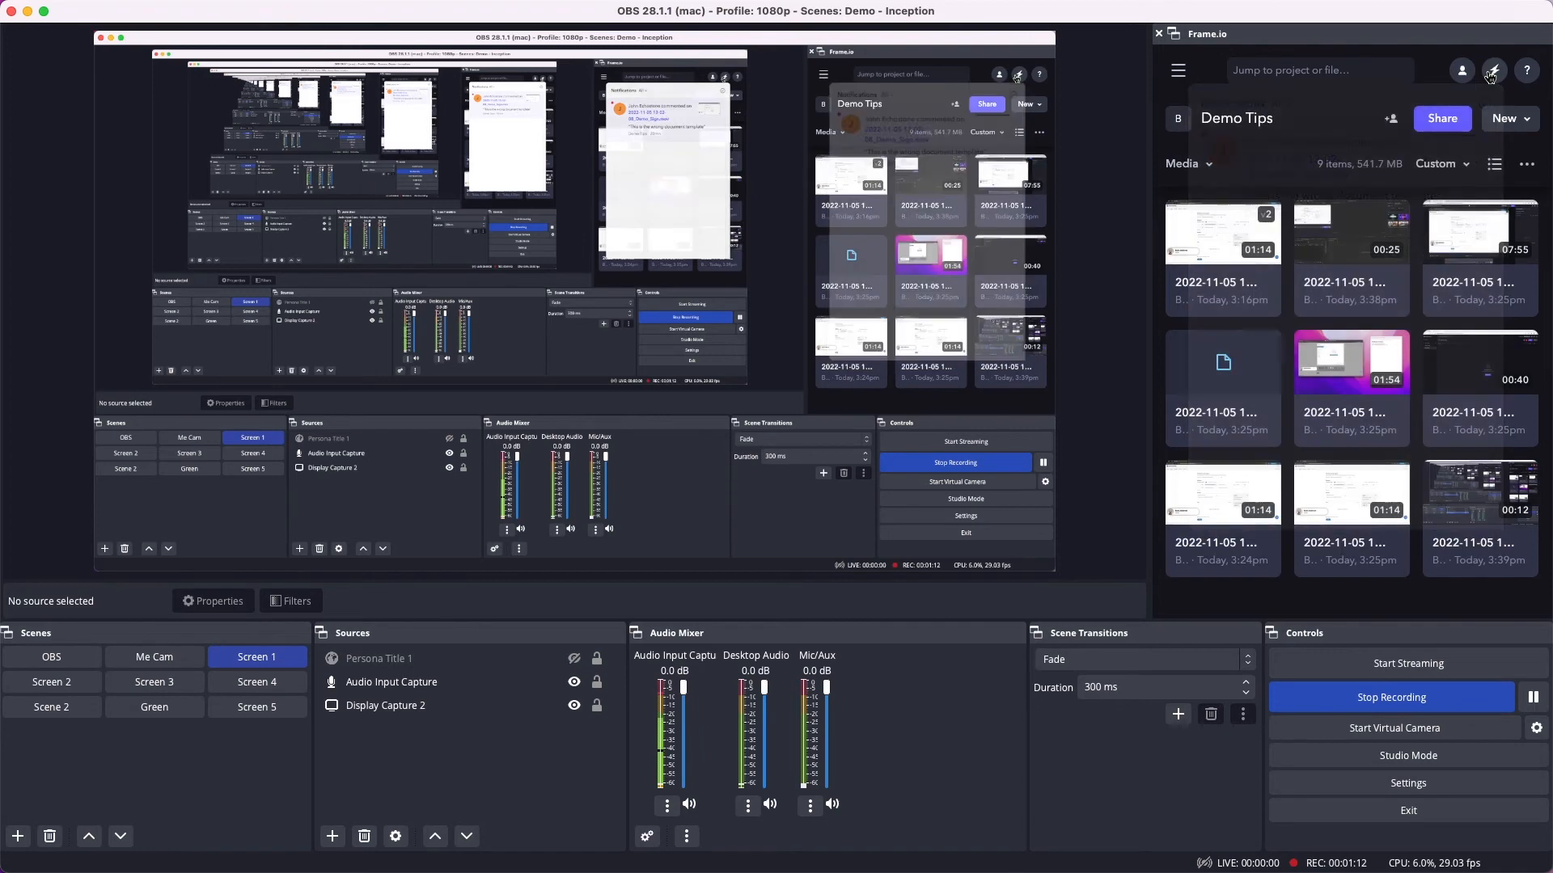
Step: In Premiere Pro, import the v2 Demo_Sign clip from Frame.io as the original H.264 1920x1080 file and create a sequence from it
mouse_move(1483, 8)
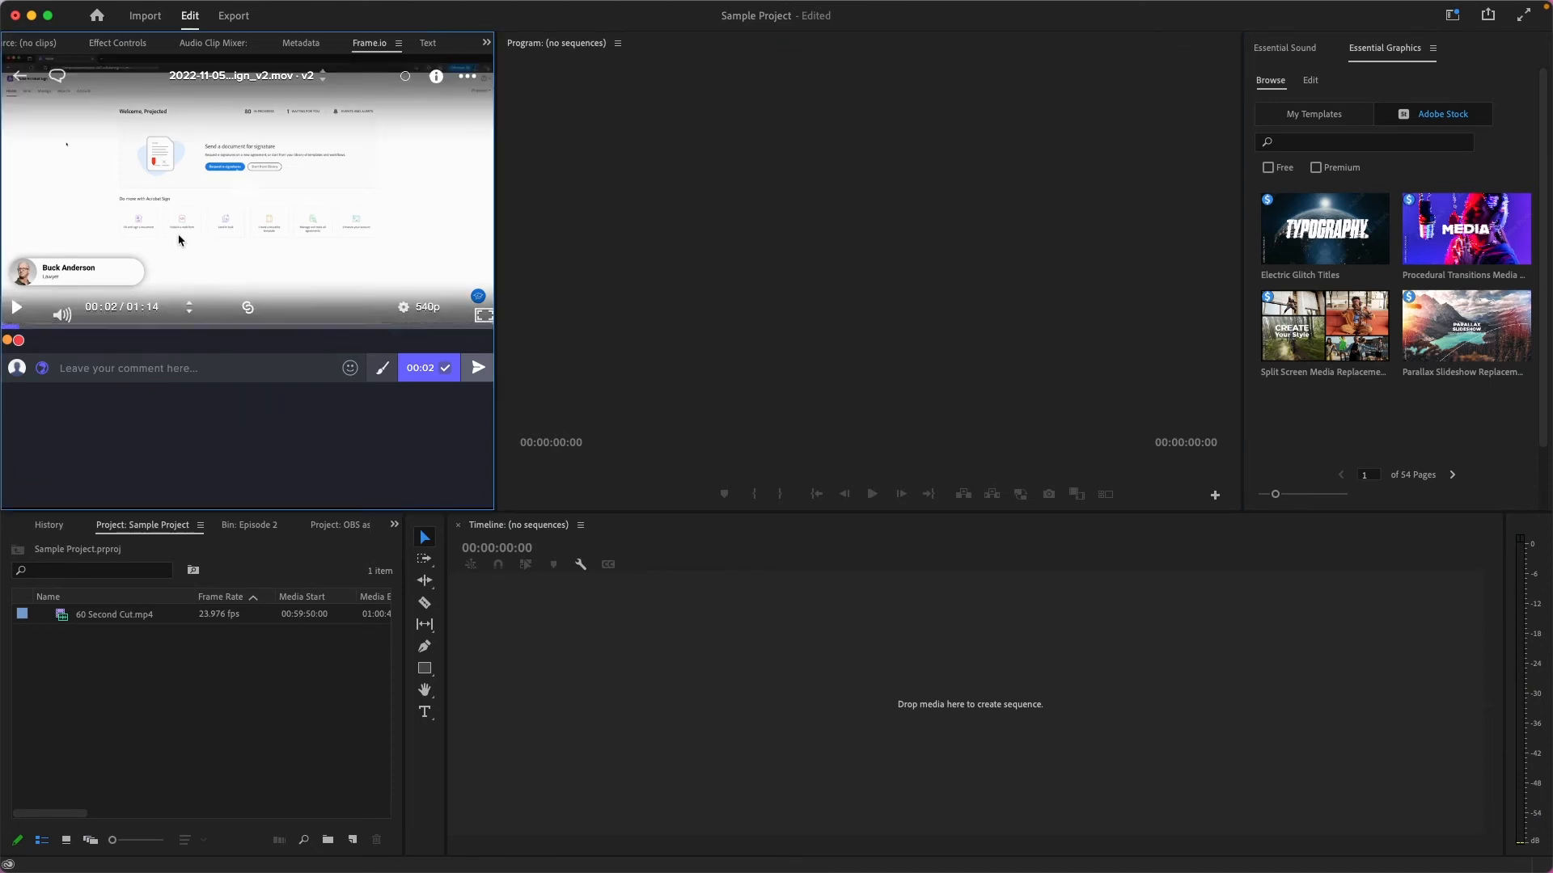
left_click(467, 75)
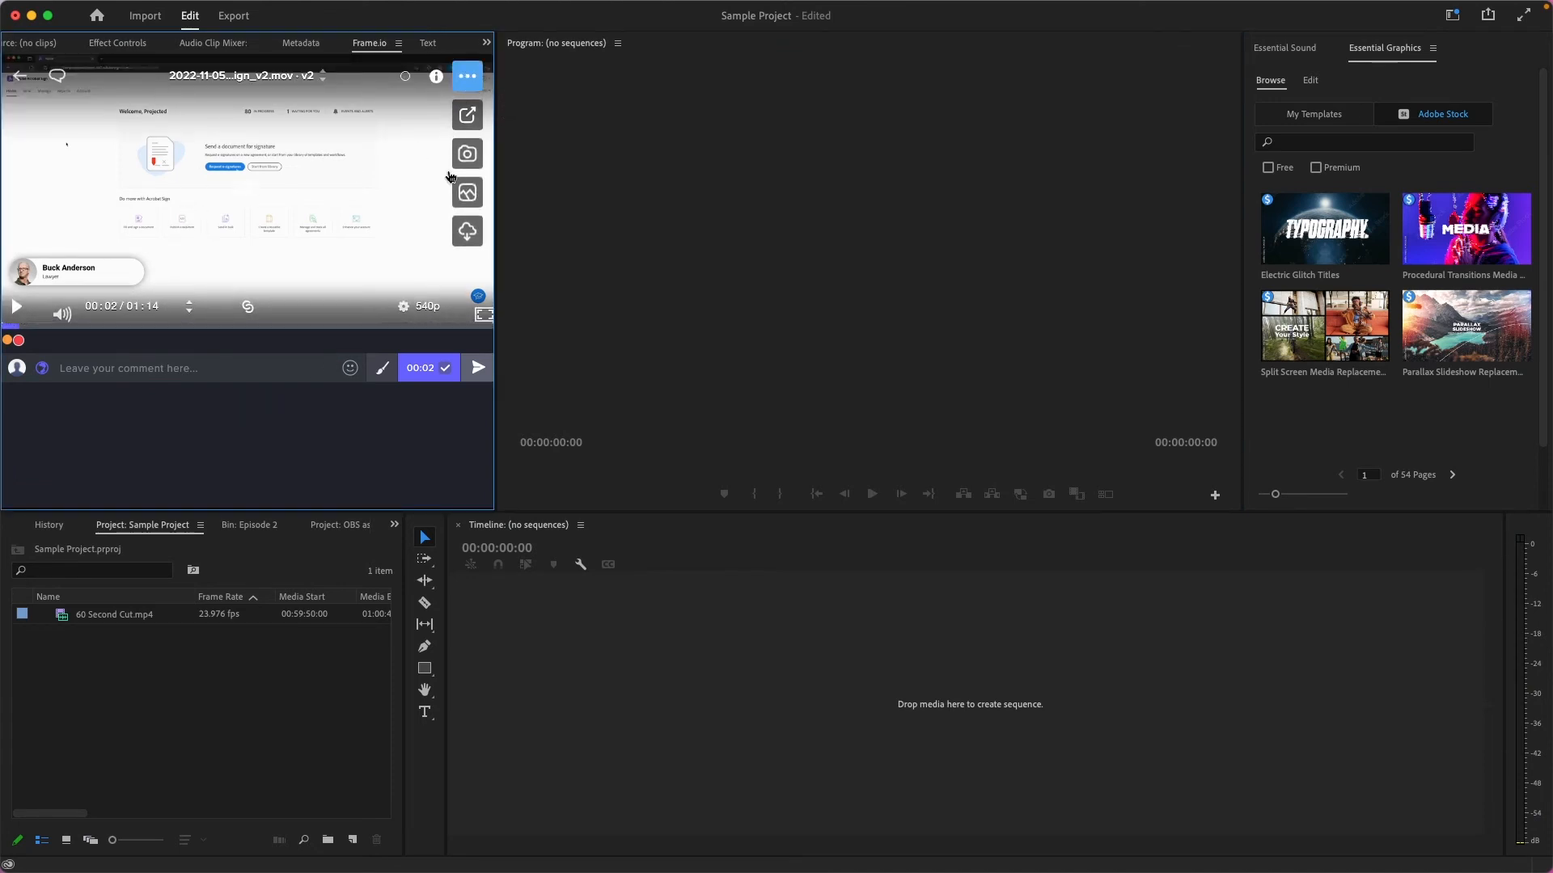
left_click(467, 232)
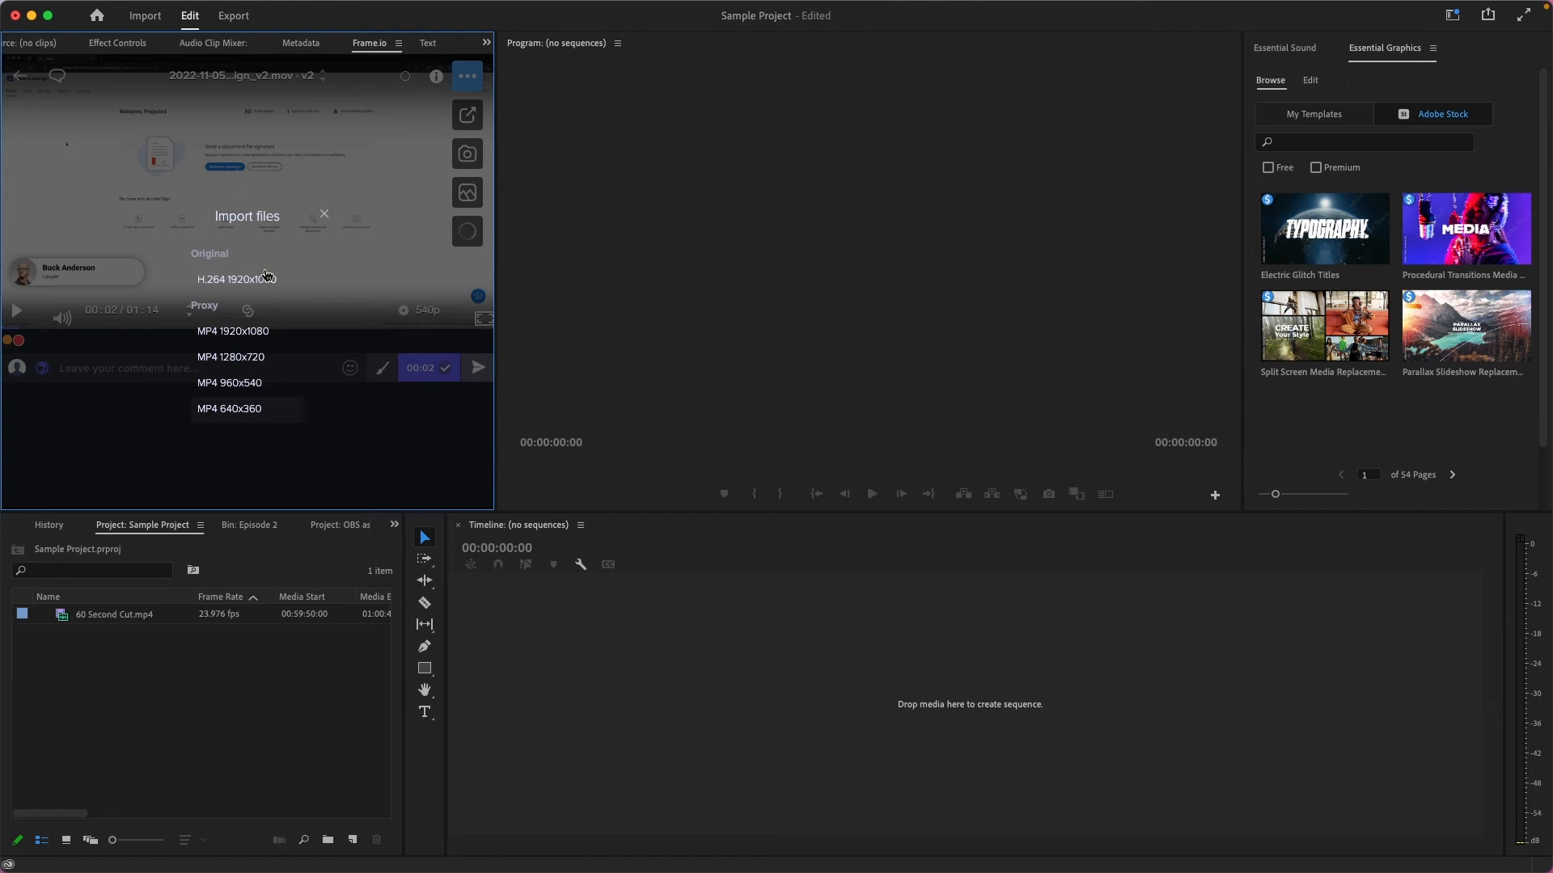
left_click(264, 281)
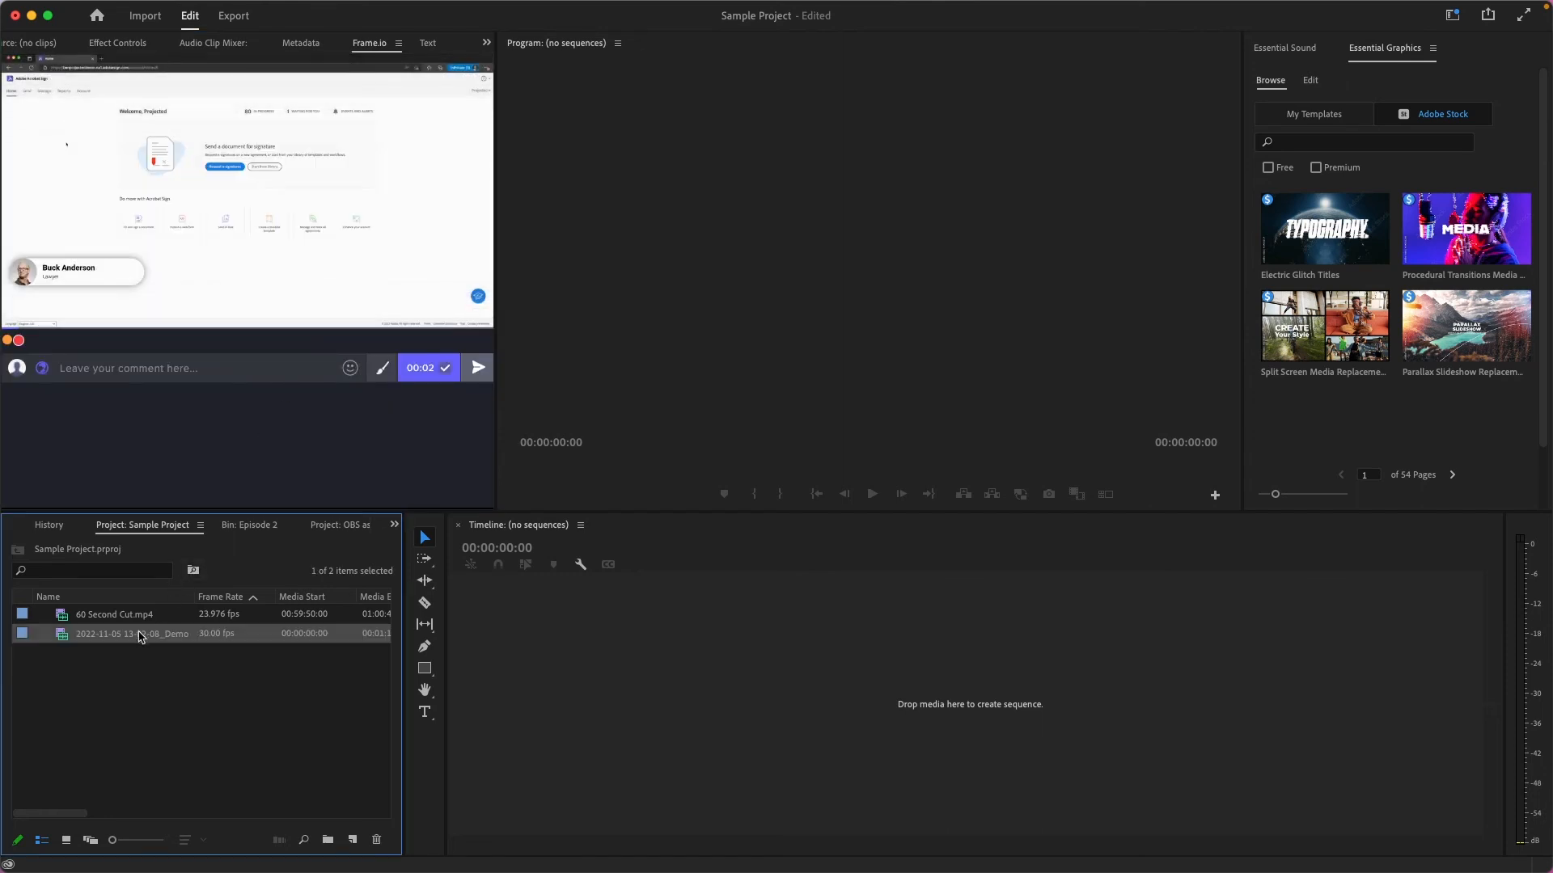
left_click_drag(135, 639, 712, 686)
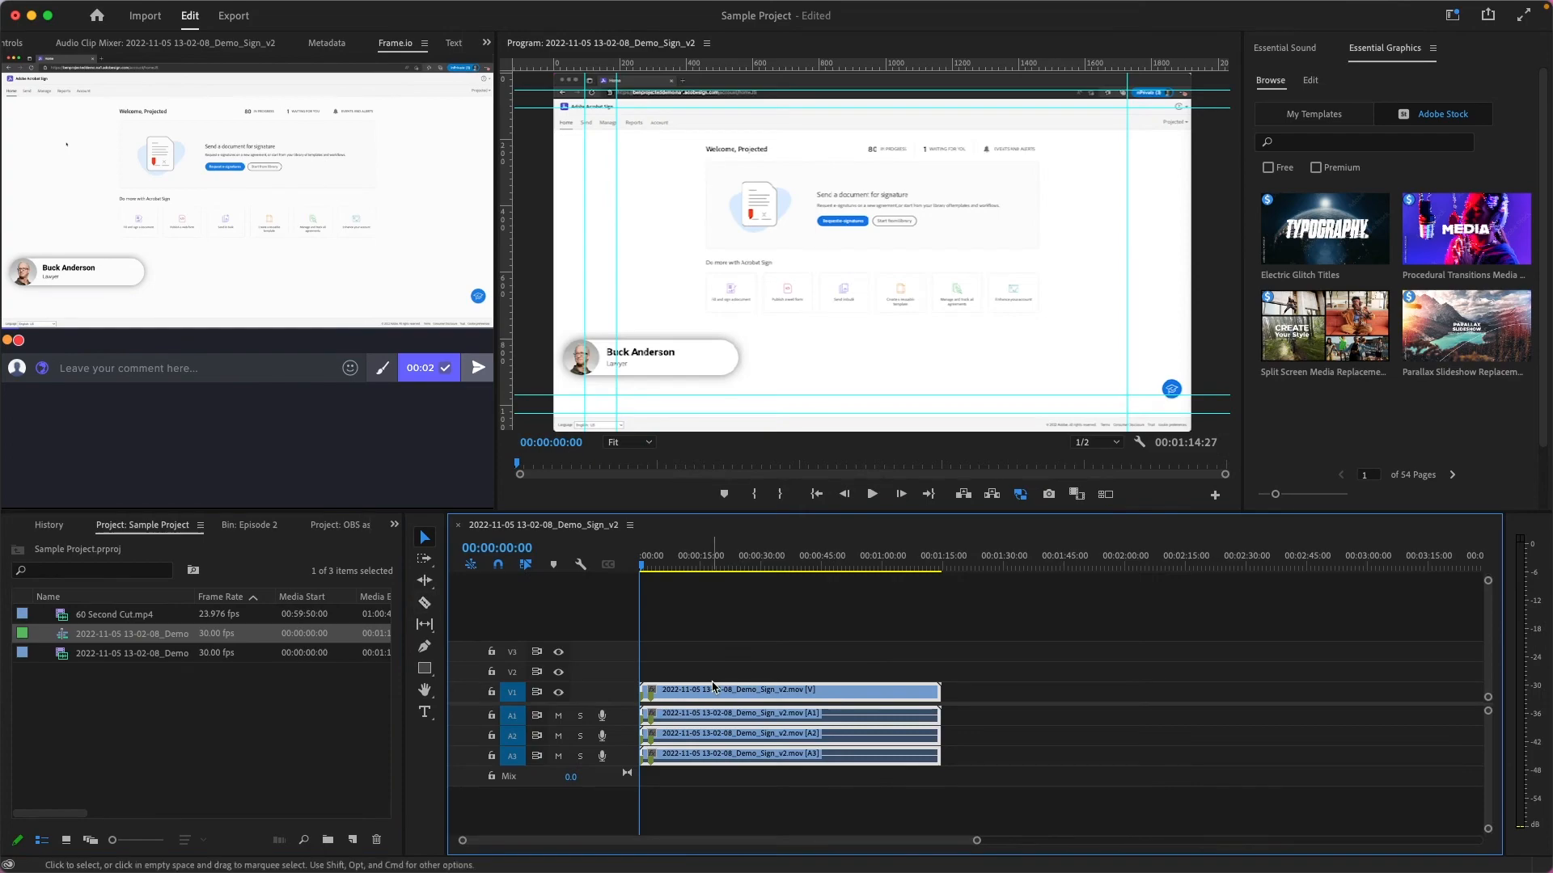